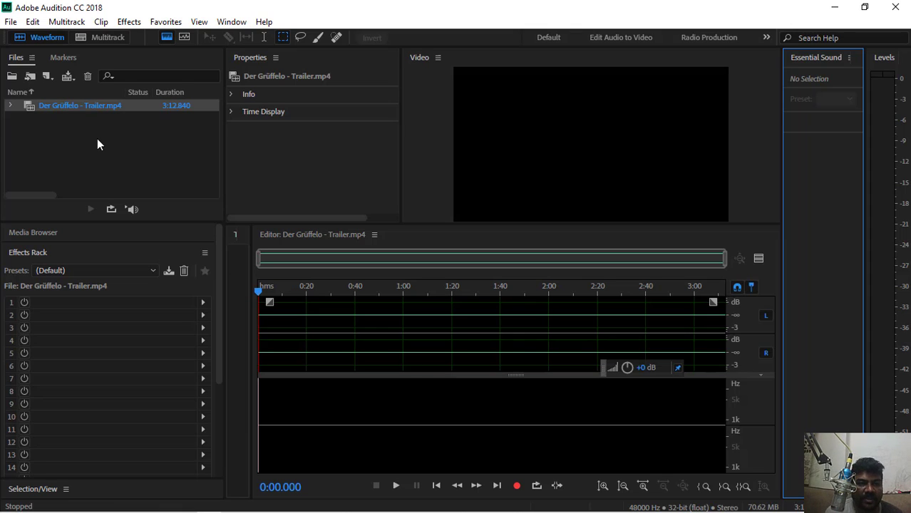
Check the list of available workspaces and enlarge the Video panel by narrowing the Properties panel
{"action": "left_click", "coordinate": [81, 107]}
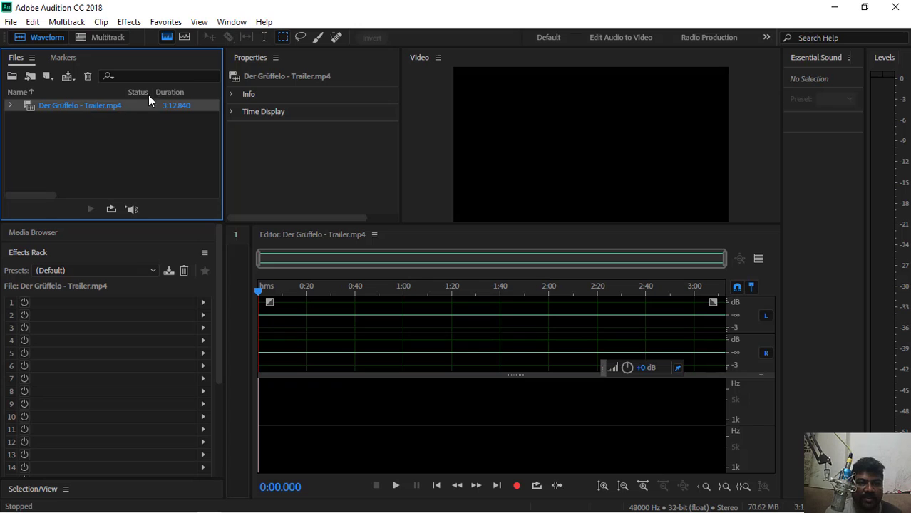
{"action": "left_click", "coordinate": [232, 22]}
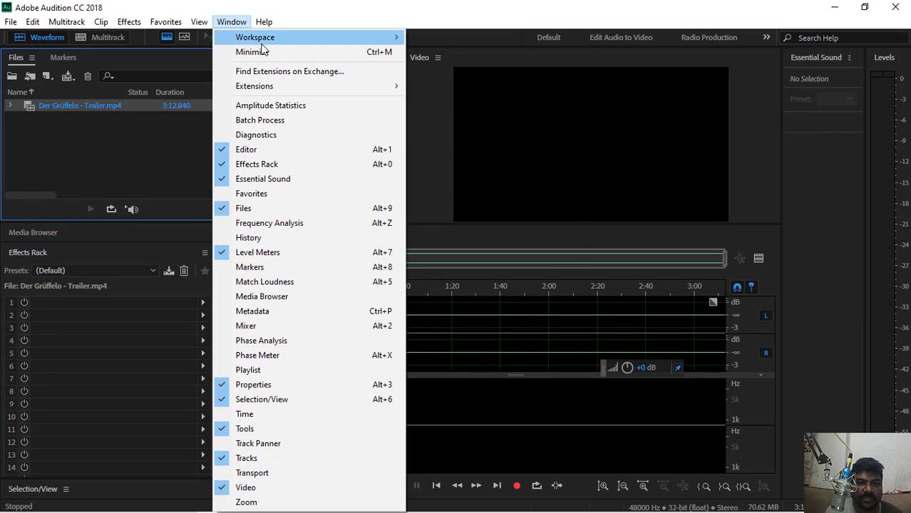
{"action": "mouse_move", "coordinate": [342, 37]}
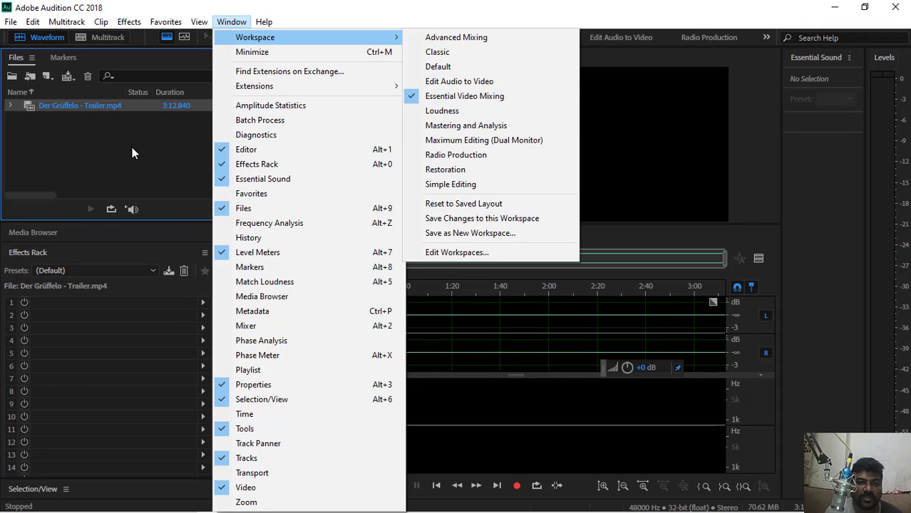
{"action": "left_click", "coordinate": [182, 165]}
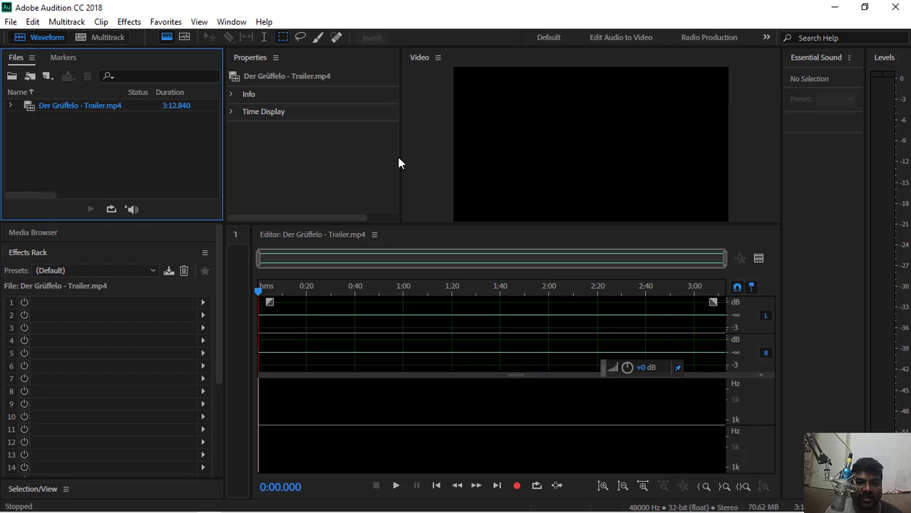
{"action": "left_click_drag", "start_coordinate": [401, 163], "coordinate": [305, 165]}
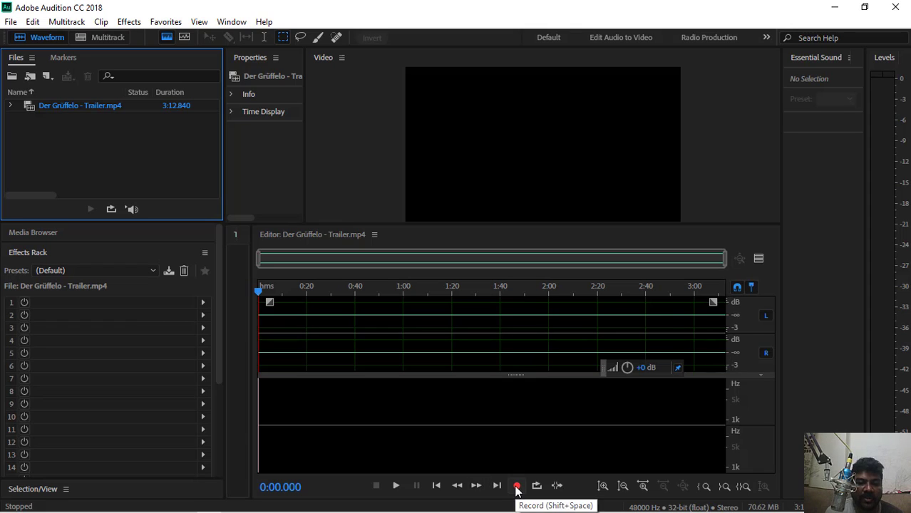
Review the default output and input device choices in the Audio Hardware preferences and accept the current settings
{"action": "left_click", "coordinate": [33, 22]}
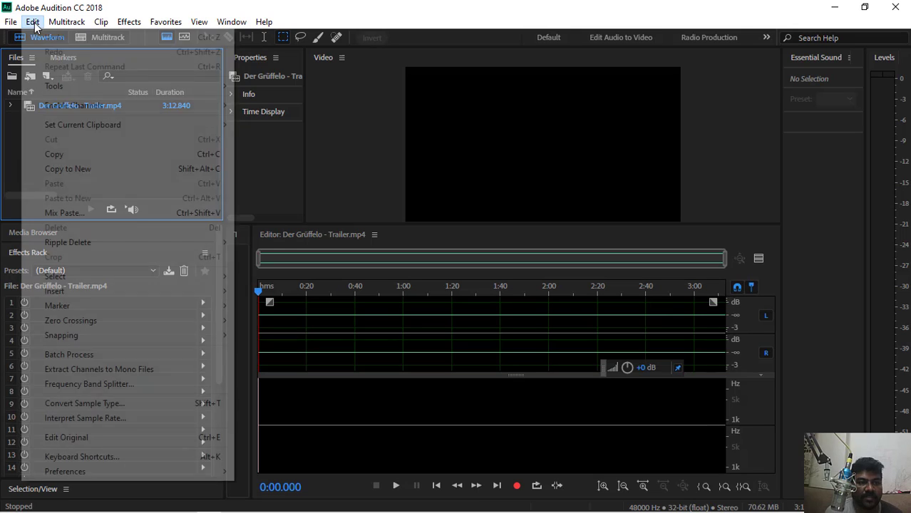
{"action": "mouse_move", "coordinate": [106, 472]}
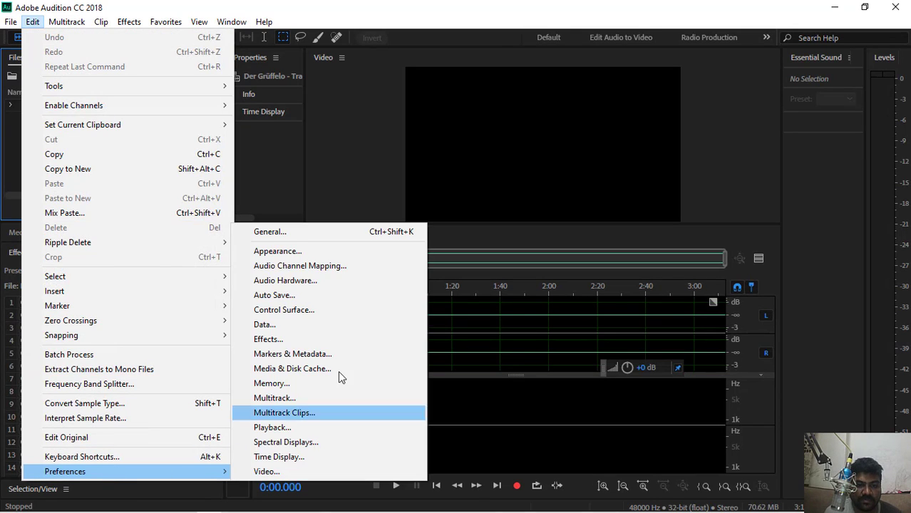
{"action": "left_click", "coordinate": [291, 281]}
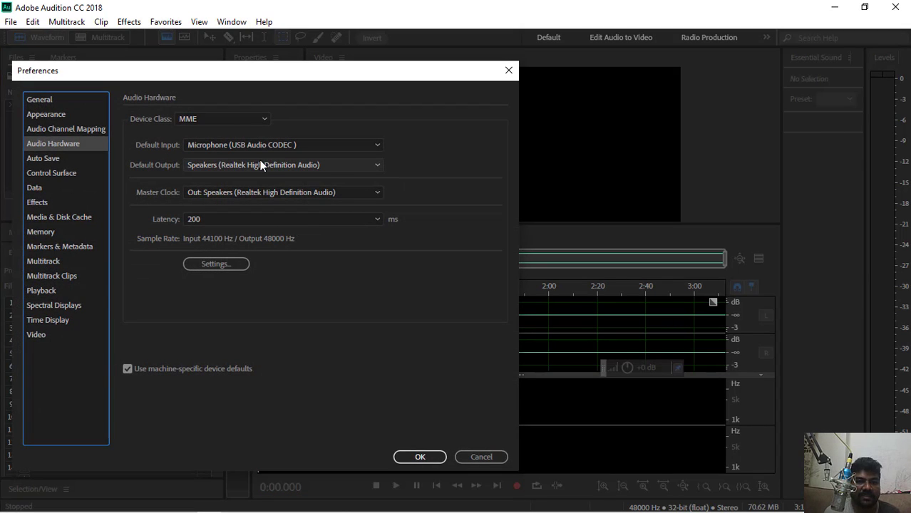
{"action": "left_click", "coordinate": [255, 166]}
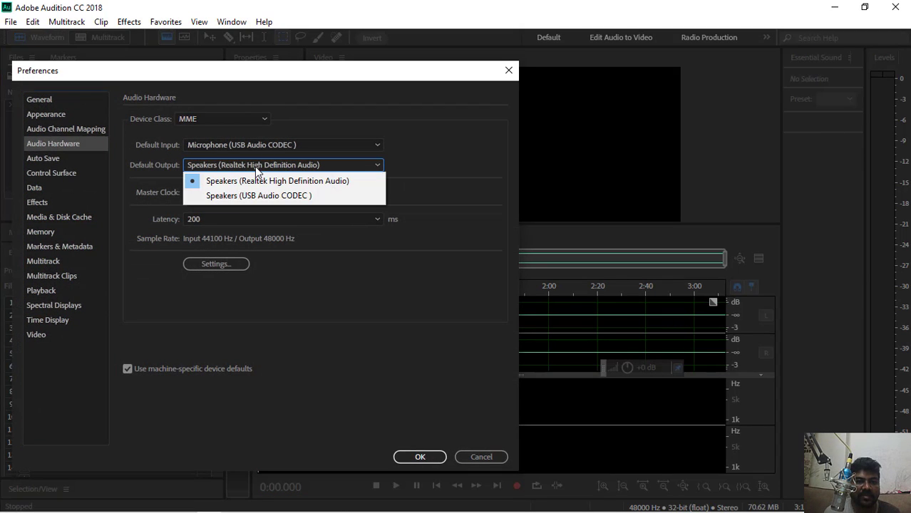
{"action": "left_click", "coordinate": [254, 166]}
{"action": "left_click", "coordinate": [254, 146]}
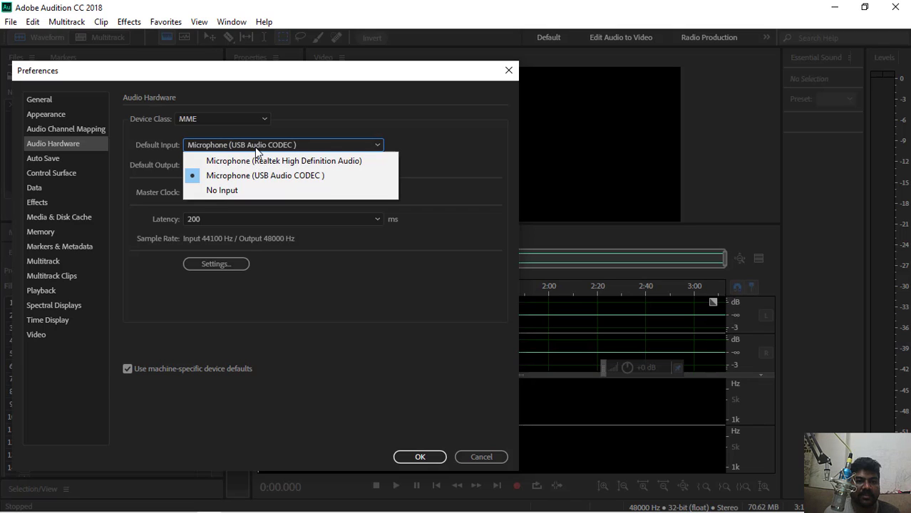
{"action": "left_click", "coordinate": [254, 147]}
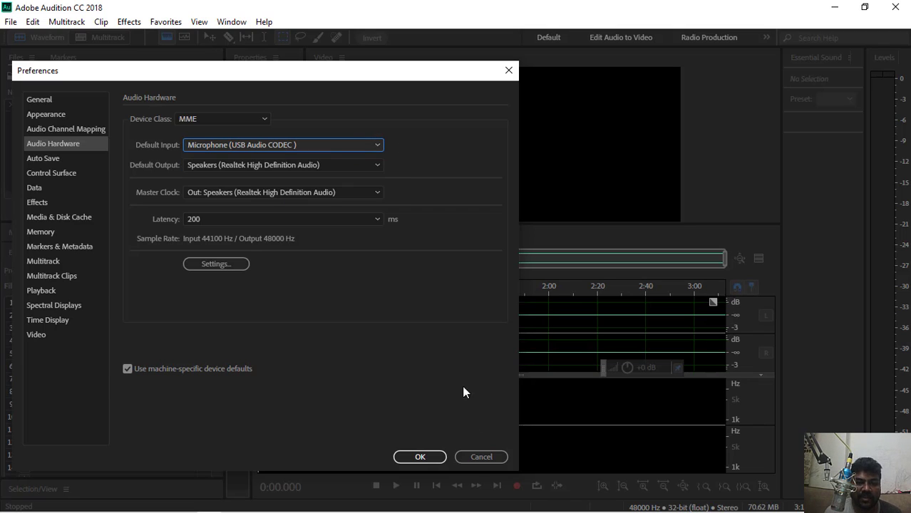
{"action": "left_click", "coordinate": [420, 457]}
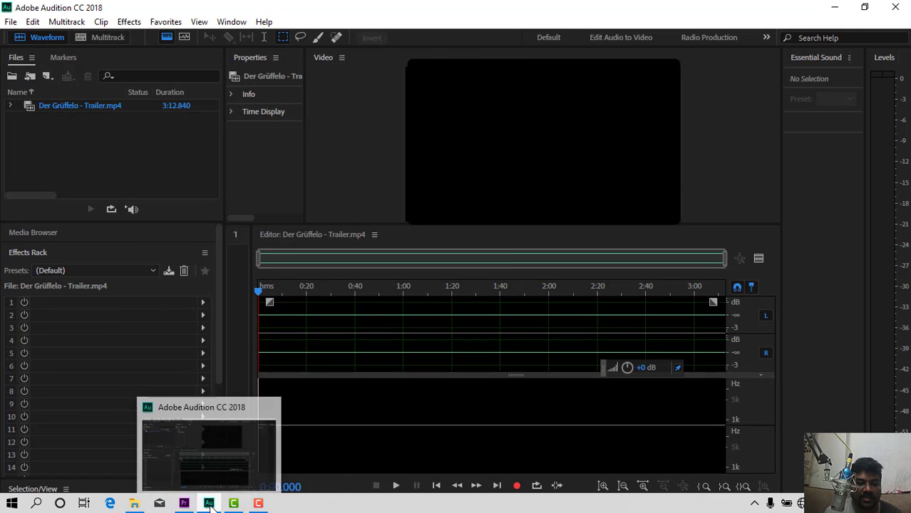
Switch to Premiere Pro and play the opening of the Der Grüffelo - Trailer sequence
{"action": "left_click", "coordinate": [189, 503]}
{"action": "left_click", "coordinate": [189, 503]}
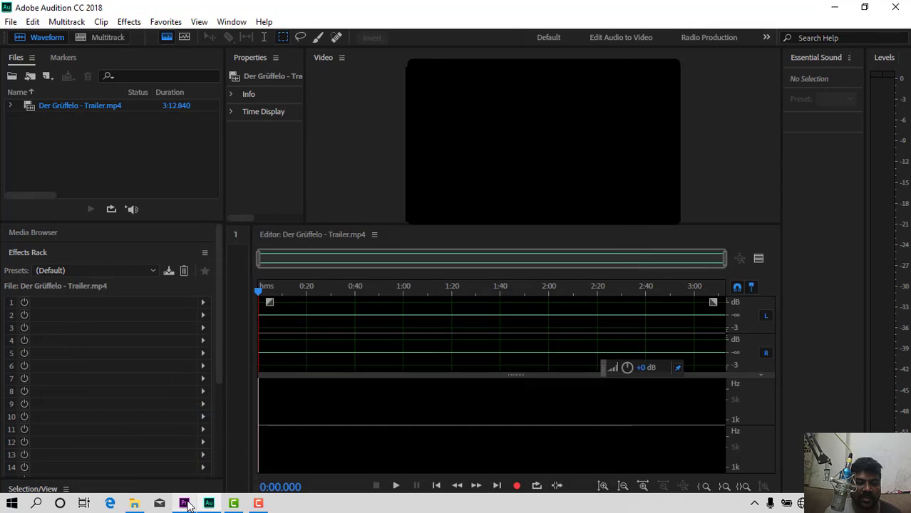
{"action": "left_click", "coordinate": [187, 504]}
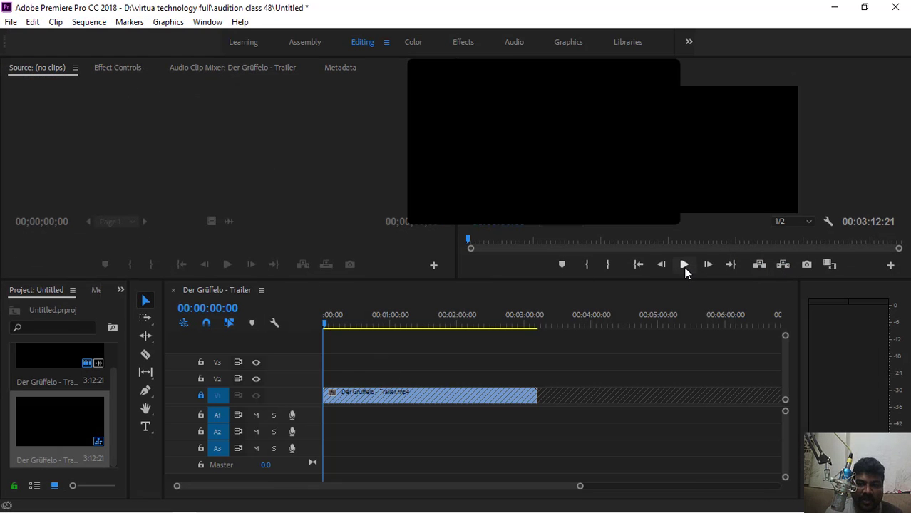
{"action": "left_click", "coordinate": [682, 265]}
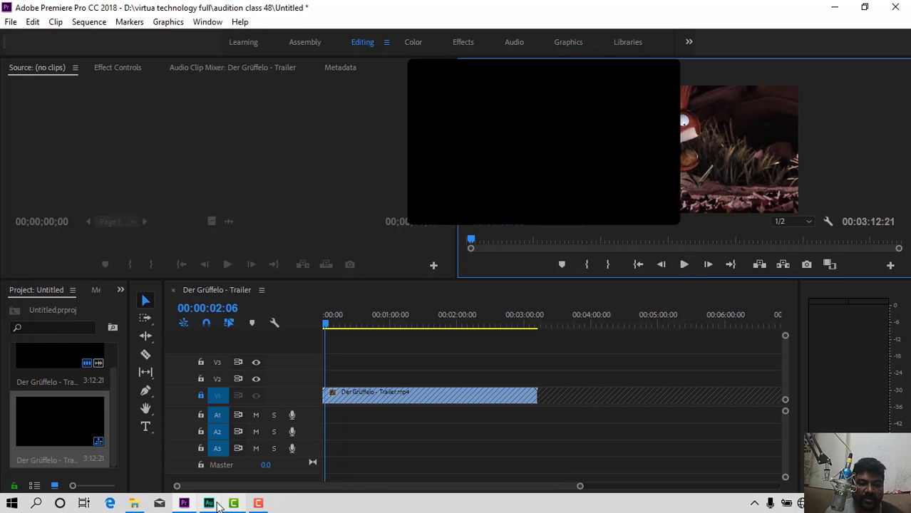
Switch to Audition, play the trailer's track, stop playback and return the playhead to the start
{"action": "left_click", "coordinate": [209, 504]}
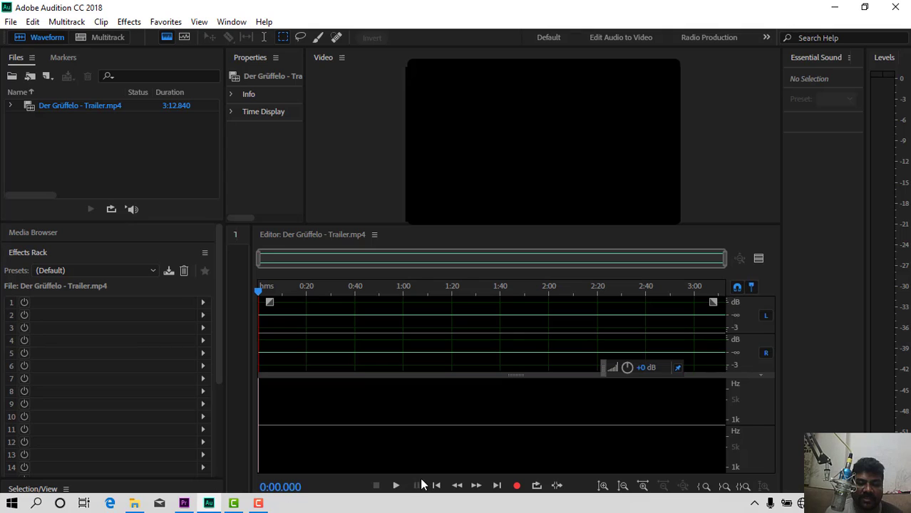
{"action": "left_click", "coordinate": [396, 486]}
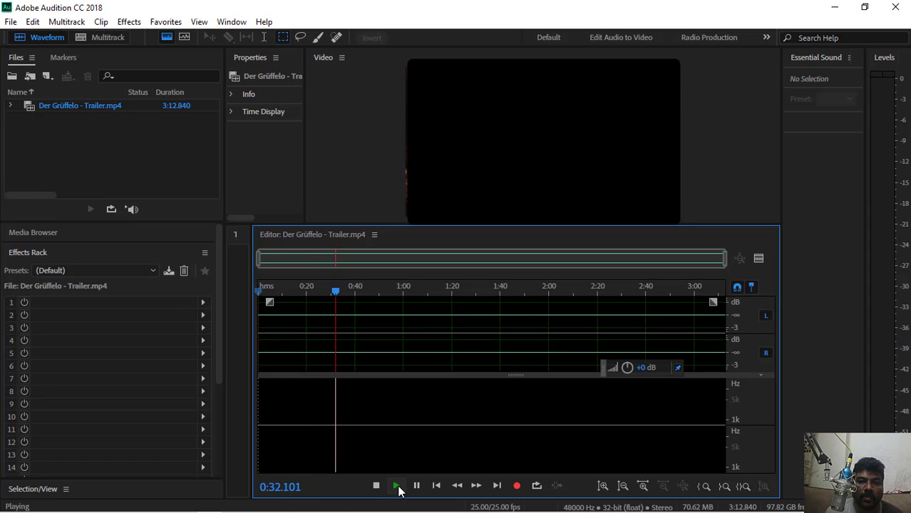
{"action": "left_click_drag", "start_coordinate": [338, 291], "coordinate": [260, 299]}
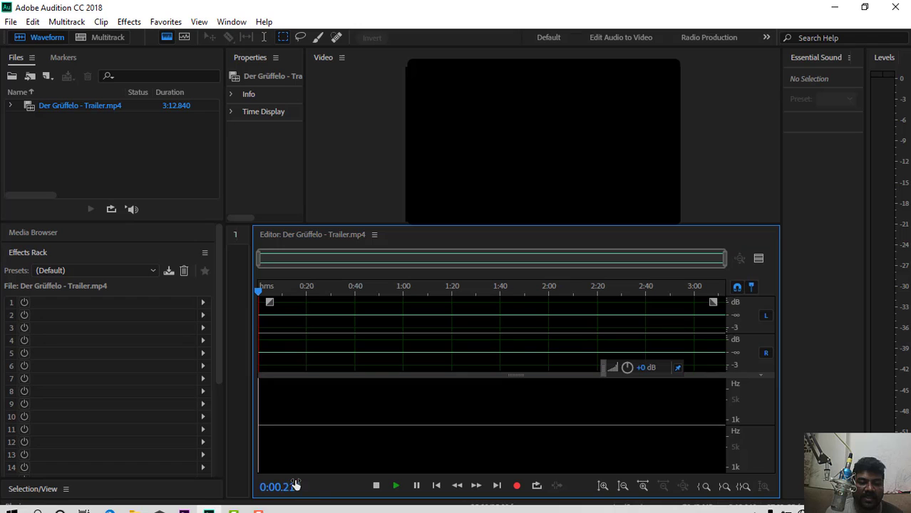
{"action": "left_click", "coordinate": [259, 290]}
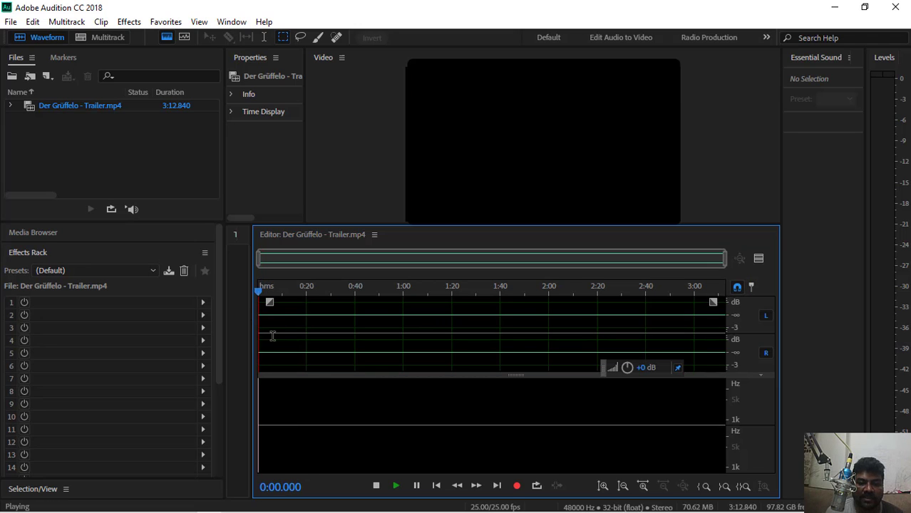
{"action": "left_click", "coordinate": [376, 485]}
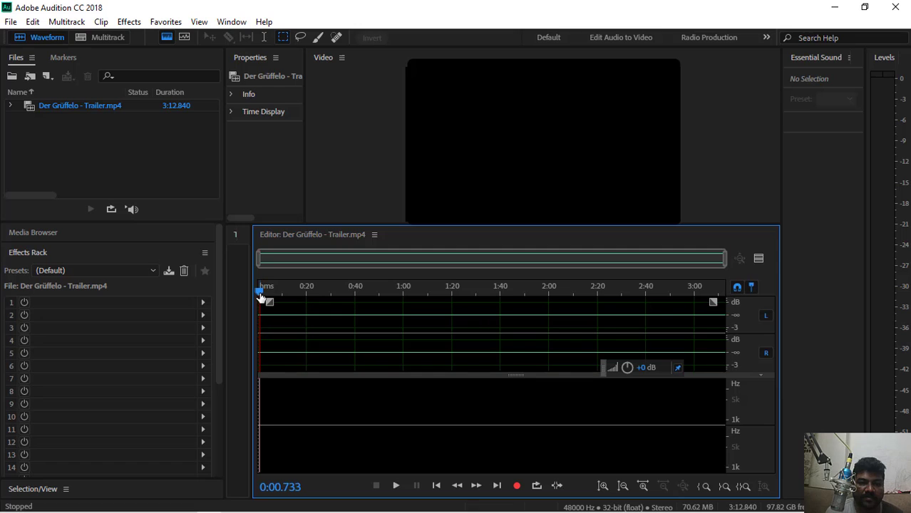
{"action": "left_click_drag", "start_coordinate": [260, 295], "coordinate": [251, 296]}
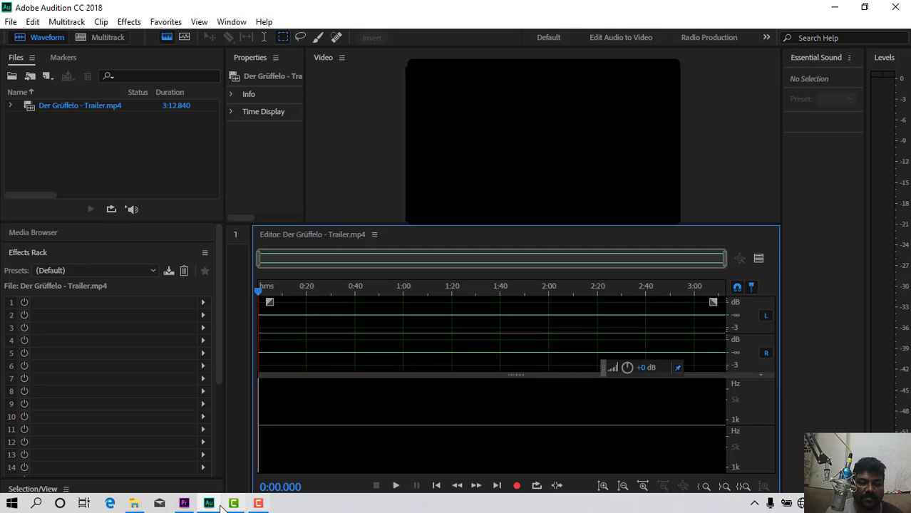
Switch to Premiere Pro, replay the first seconds of the trailer and return the playhead to 00:00:00:00
{"action": "left_click", "coordinate": [186, 504]}
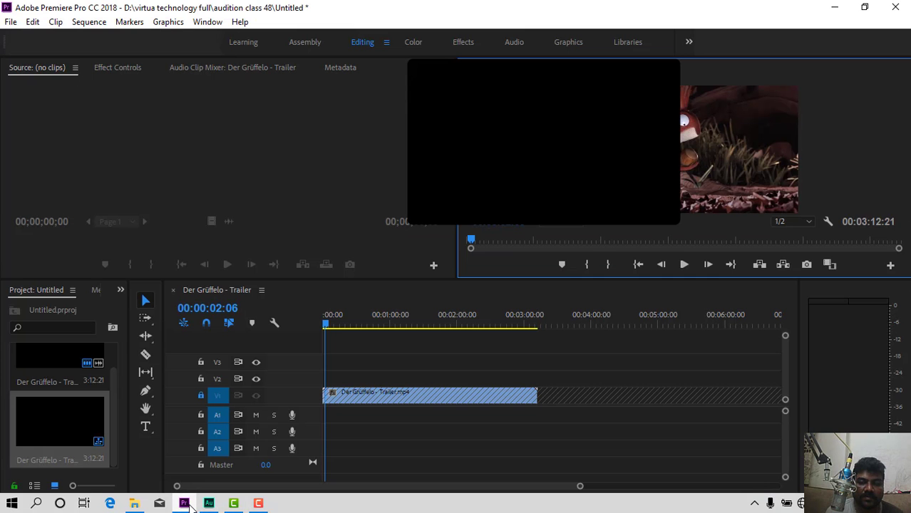
{"action": "left_click", "coordinate": [323, 325]}
{"action": "left_click", "coordinate": [682, 266]}
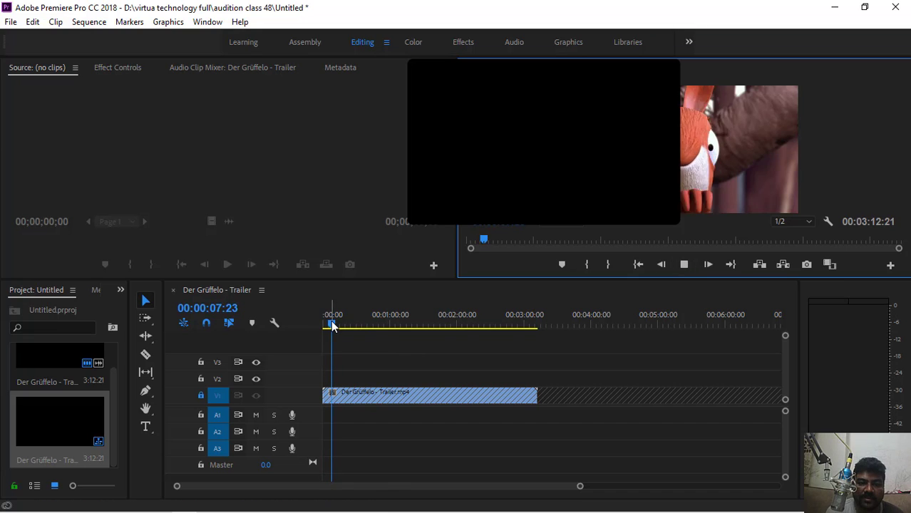
{"action": "left_click_drag", "start_coordinate": [332, 324], "coordinate": [309, 330]}
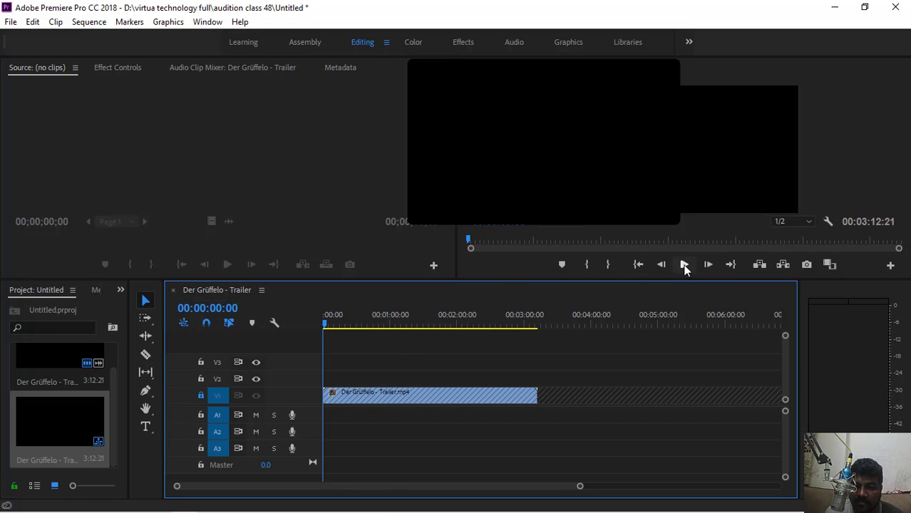
{"action": "left_click", "coordinate": [682, 265]}
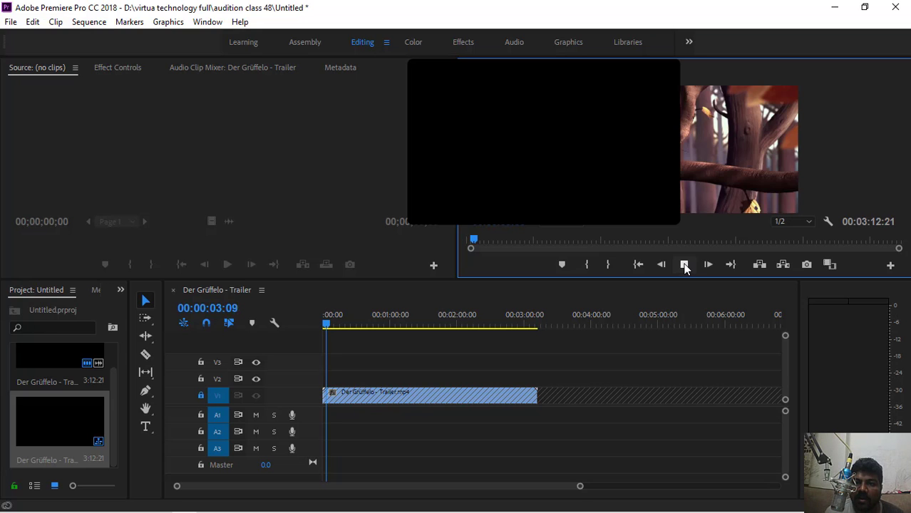
{"action": "left_click", "coordinate": [684, 264]}
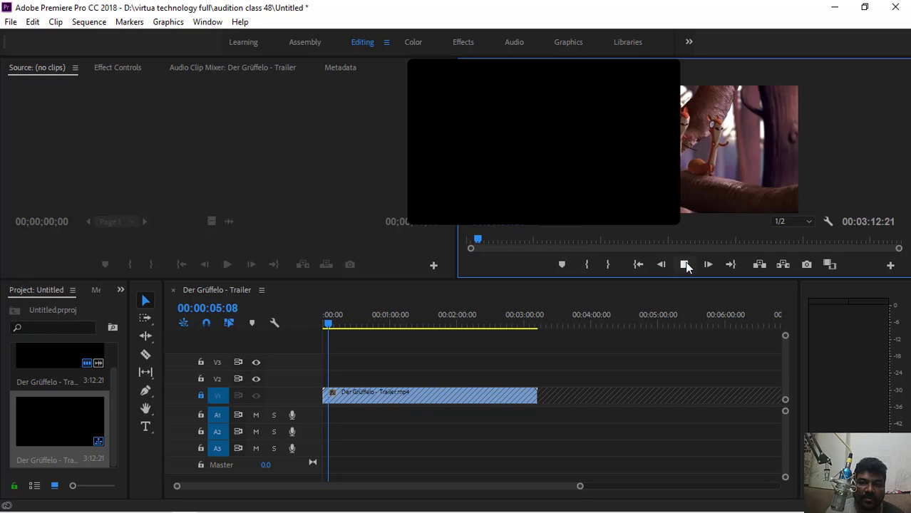
{"action": "left_click", "coordinate": [325, 325]}
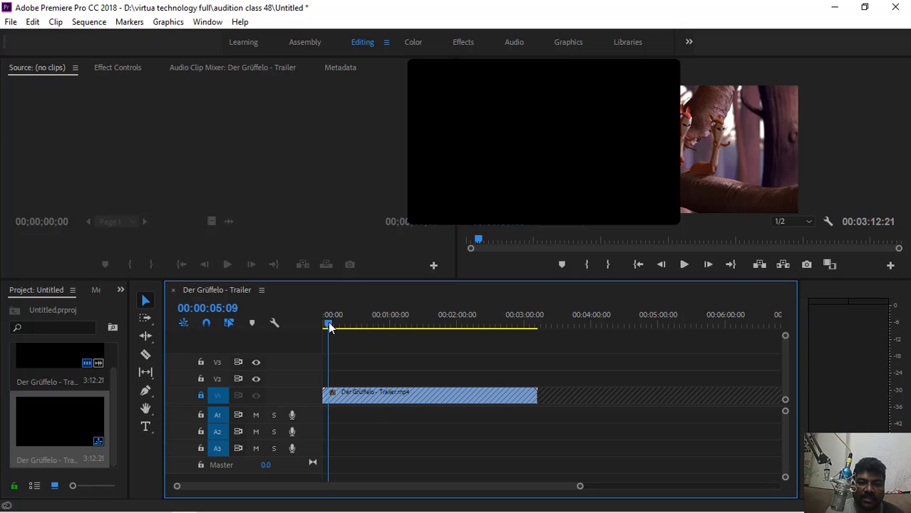
{"action": "left_click_drag", "start_coordinate": [325, 326], "coordinate": [323, 328]}
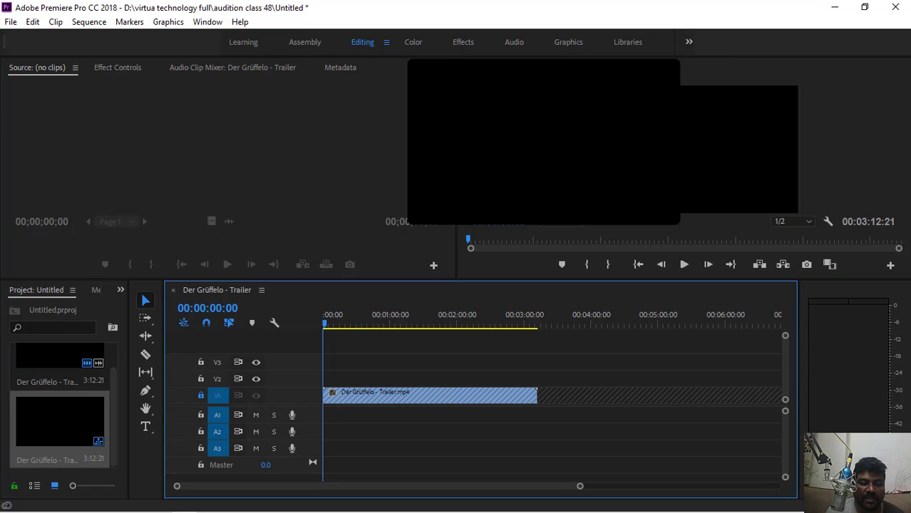
Switch to Audition and record about 5.8 seconds of voice from the start of the trailer's track
{"action": "left_click", "coordinate": [209, 507]}
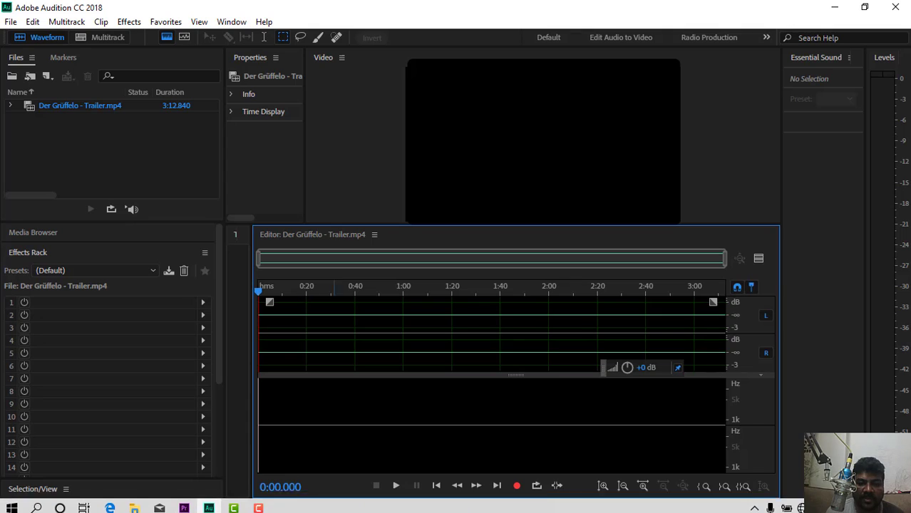
{"action": "left_click", "coordinate": [517, 487]}
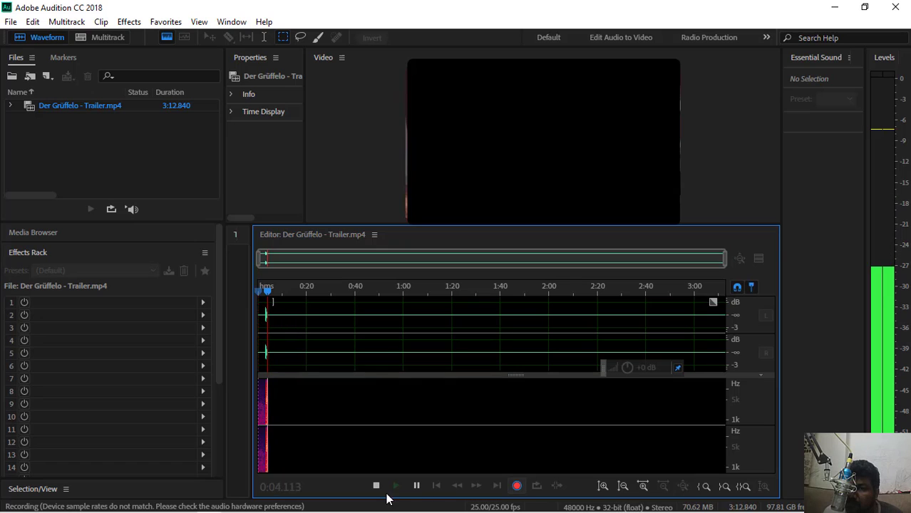
{"action": "key", "text": "space"}
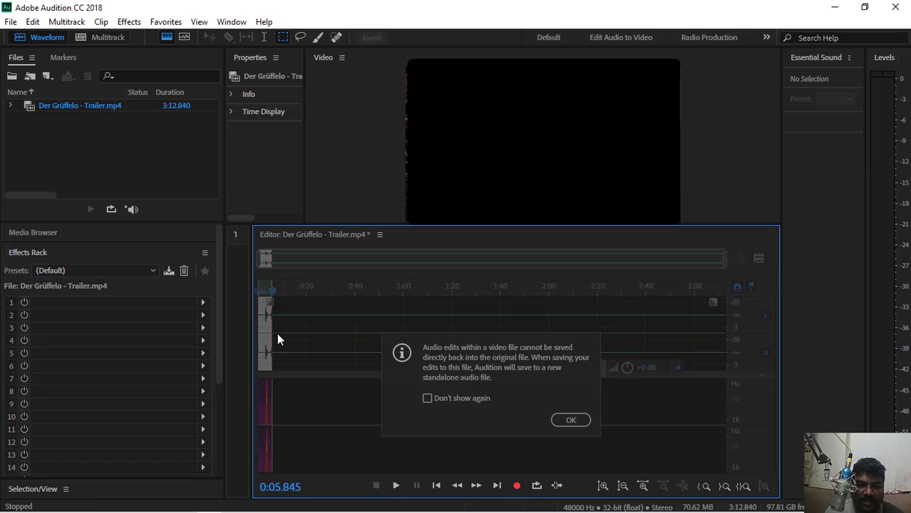
{"action": "left_click", "coordinate": [568, 420]}
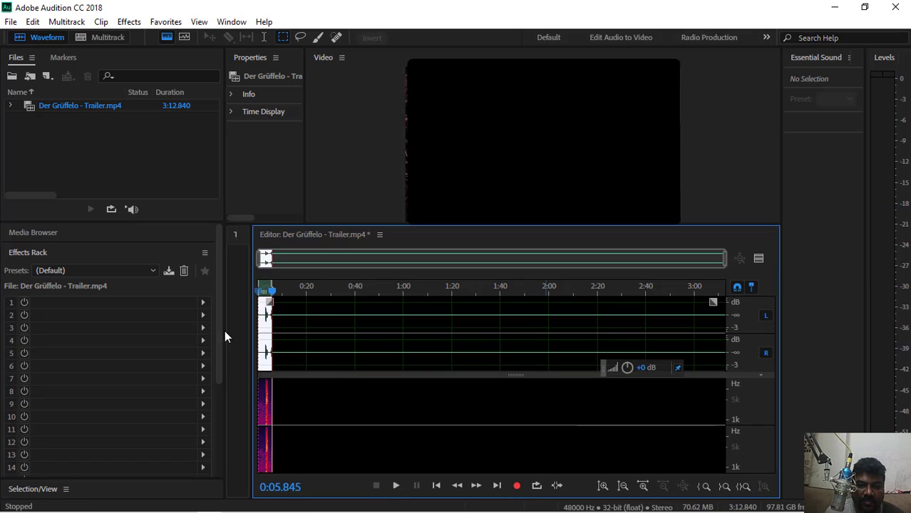
Delete about 2.5 seconds of audio starting at about 0:04.7, at the end of the recorded take
{"action": "left_click", "coordinate": [267, 330]}
{"action": "left_click", "coordinate": [273, 328]}
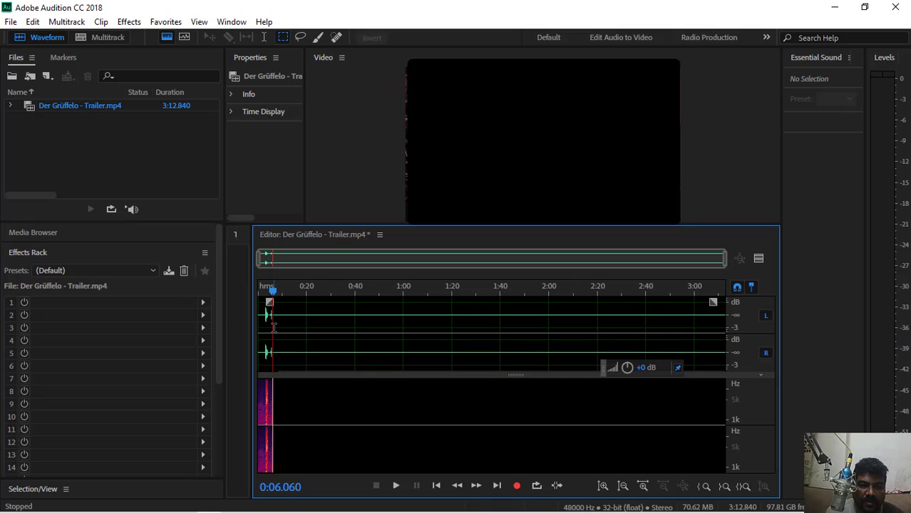
{"action": "left_click_drag", "start_coordinate": [269, 330], "coordinate": [274, 340]}
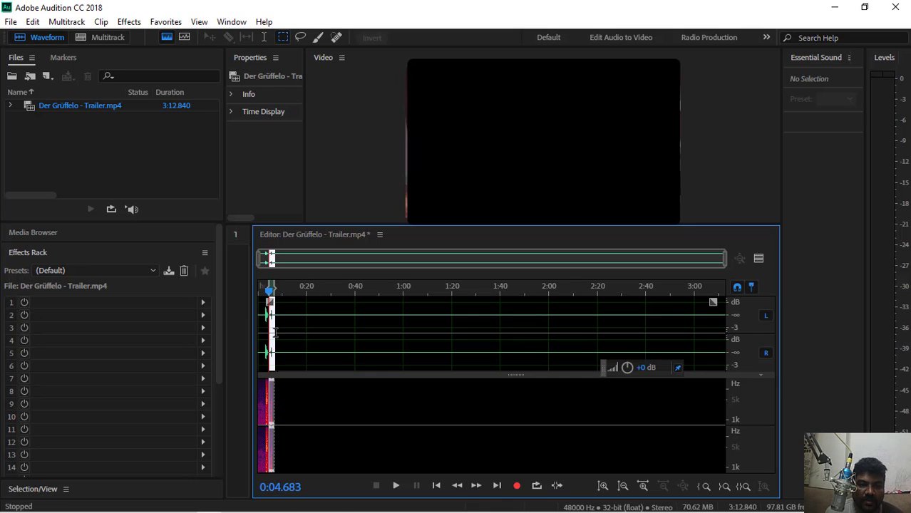
{"action": "key", "text": "Delete"}
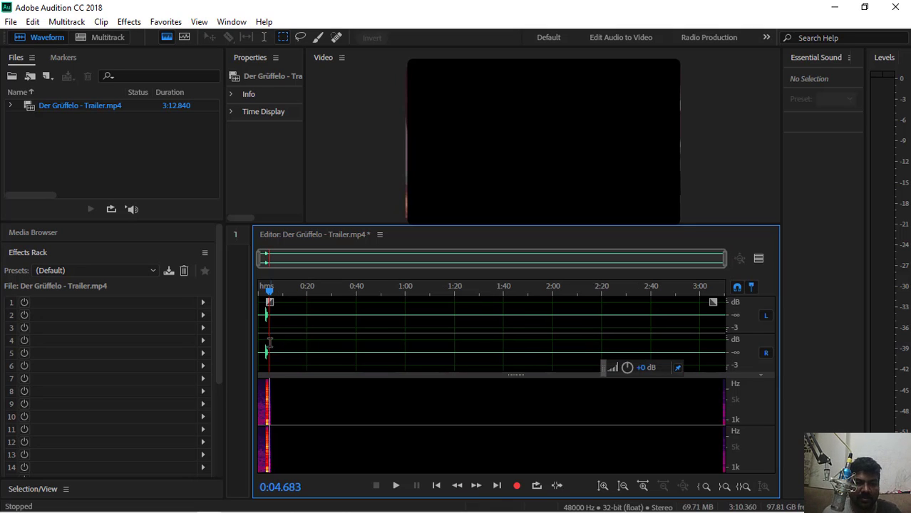
Play back the trimmed take from the start, then record a second take of about 3.7 seconds from 0:04.9
{"action": "key", "text": "Home"}
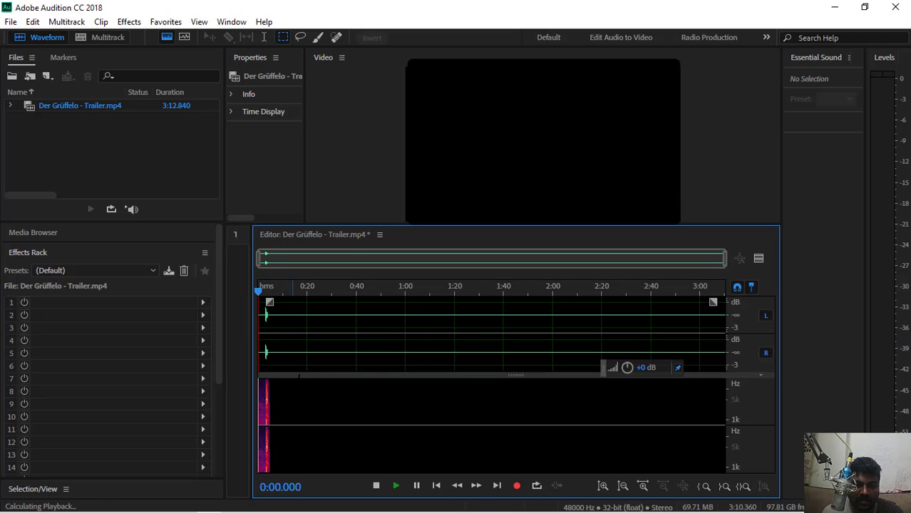
{"action": "key", "text": "space"}
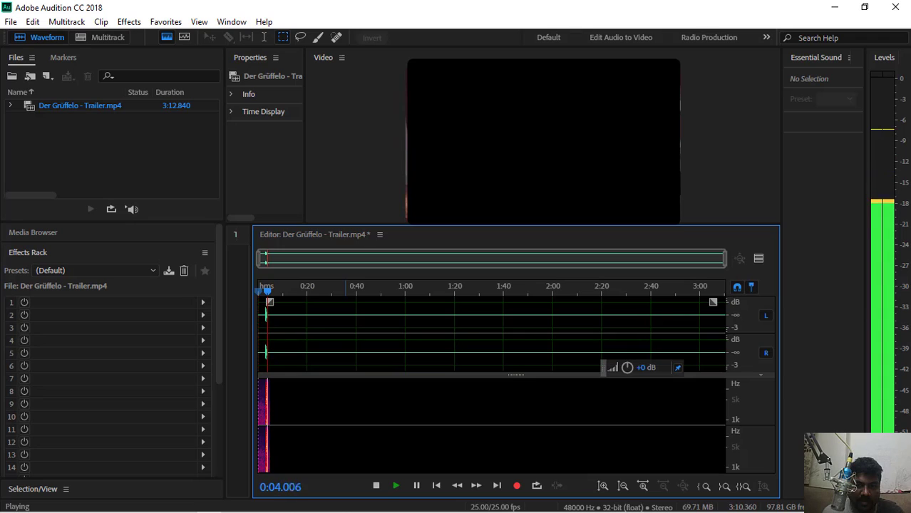
{"action": "key", "text": "space"}
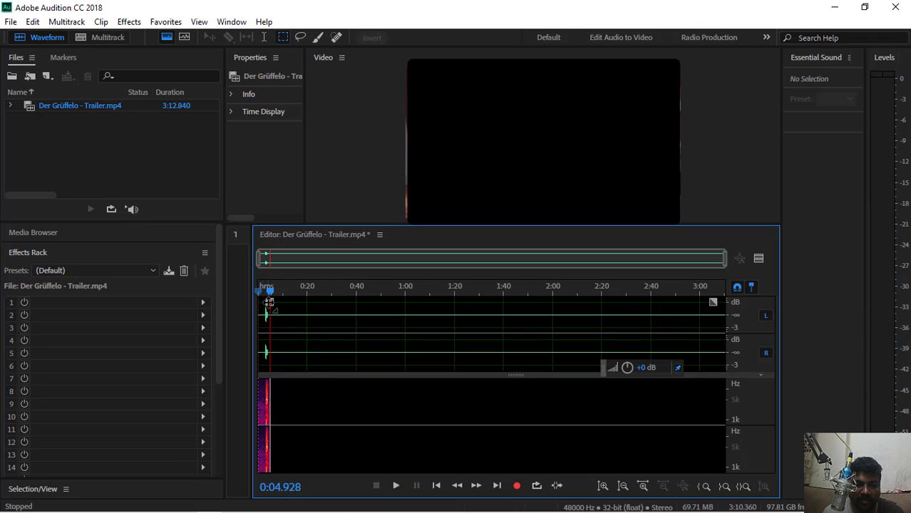
{"action": "left_click", "coordinate": [518, 486]}
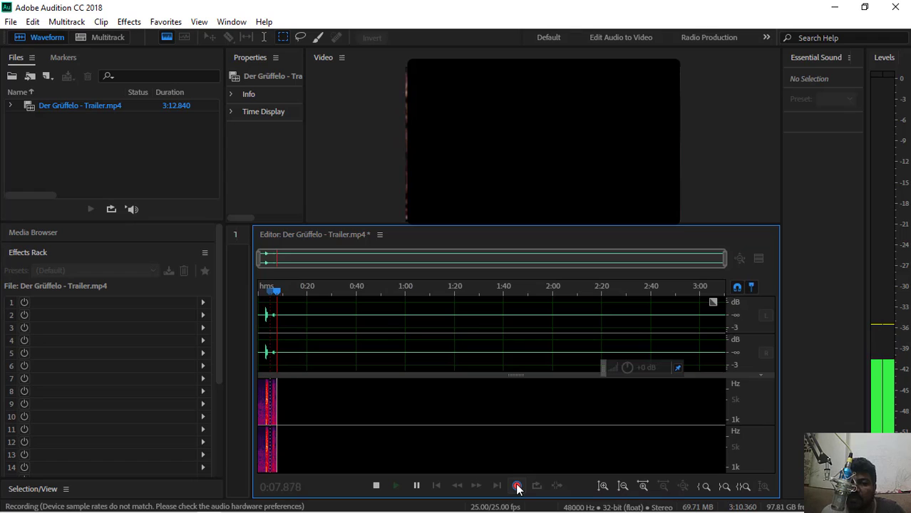
{"action": "left_click", "coordinate": [518, 487]}
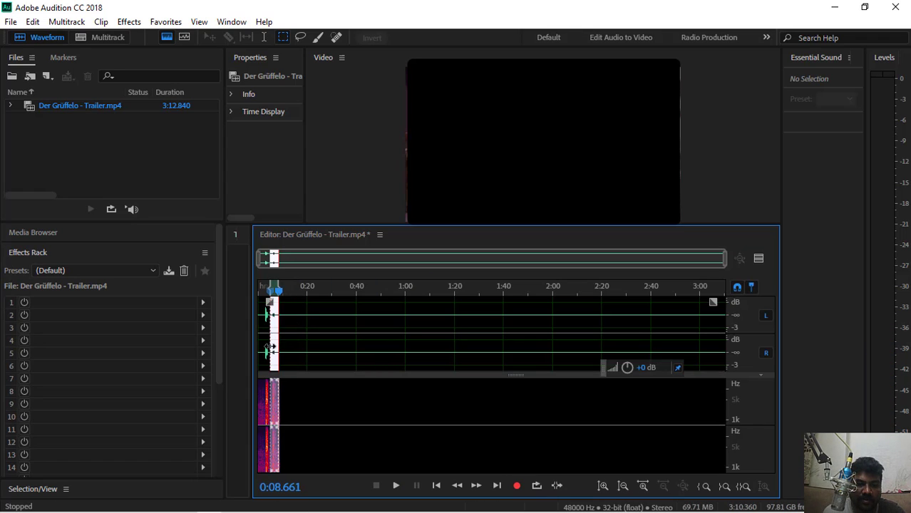
Delete the first take, about 4.9 seconds from the start of the track, and play back the remaining take
{"action": "left_click", "coordinate": [263, 338]}
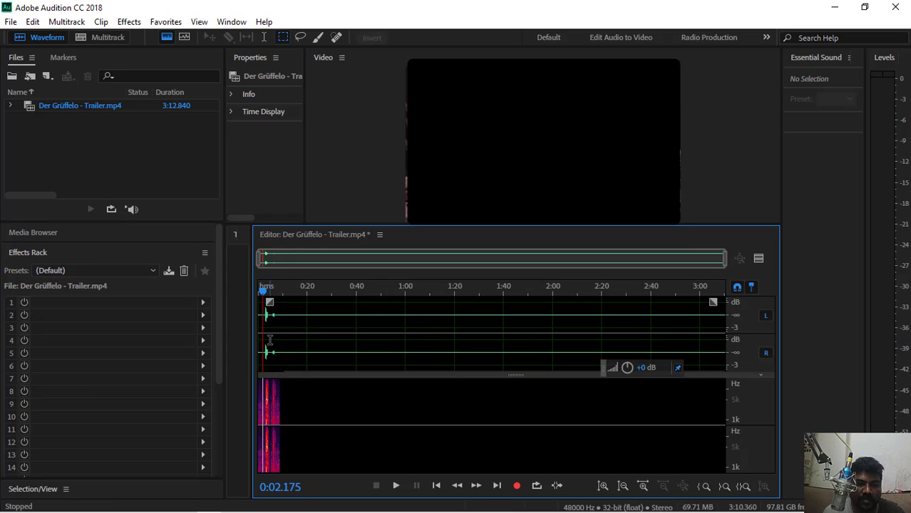
{"action": "key", "text": "ctrl+z"}
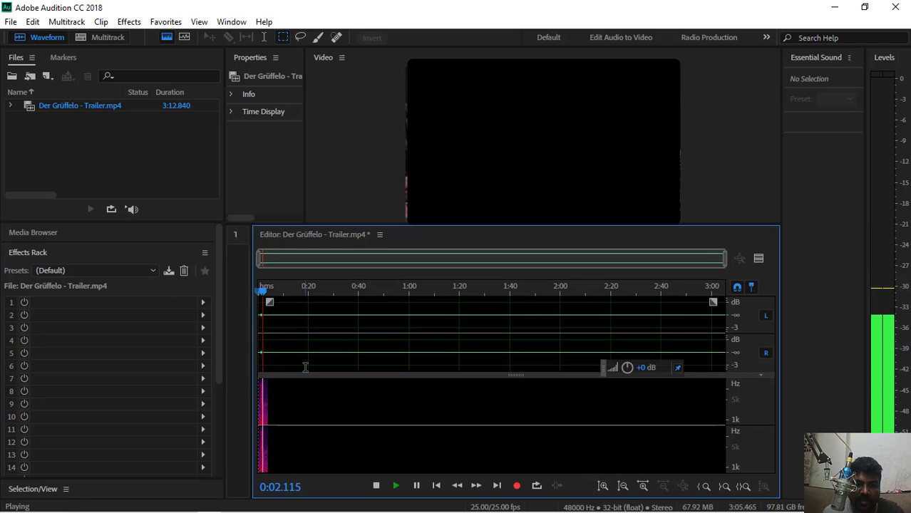
{"action": "key", "text": "space"}
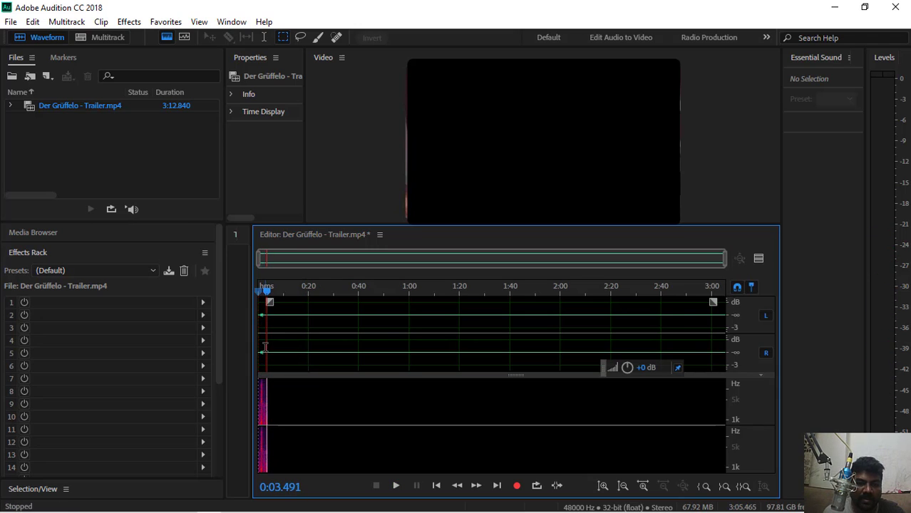
Select the remaining take at the start of the track and open the file export's save location browser
{"action": "left_click_drag", "start_coordinate": [270, 342], "coordinate": [255, 342]}
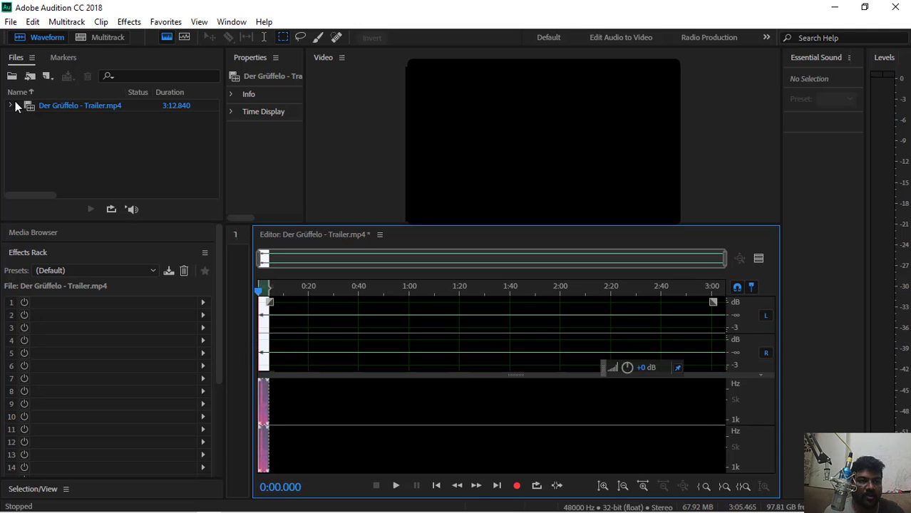
{"action": "left_click", "coordinate": [10, 23]}
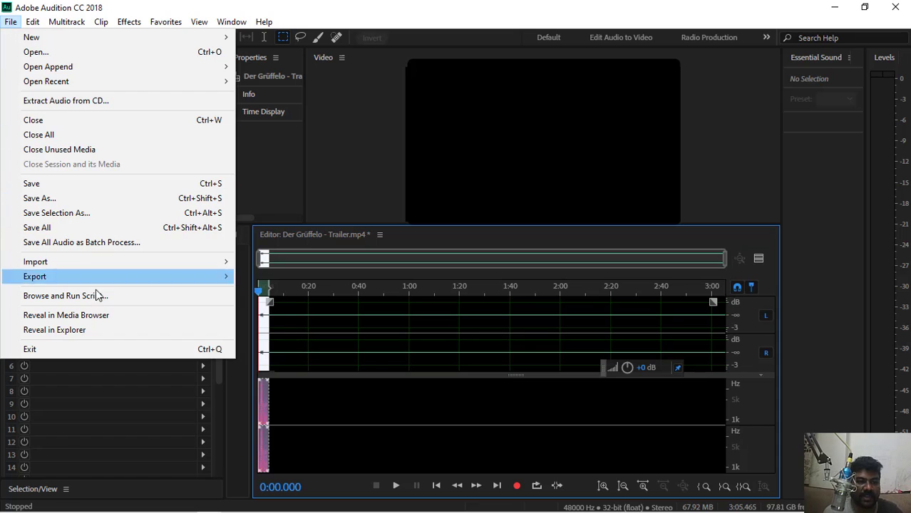
{"action": "mouse_move", "coordinate": [96, 276]}
{"action": "left_click", "coordinate": [265, 276]}
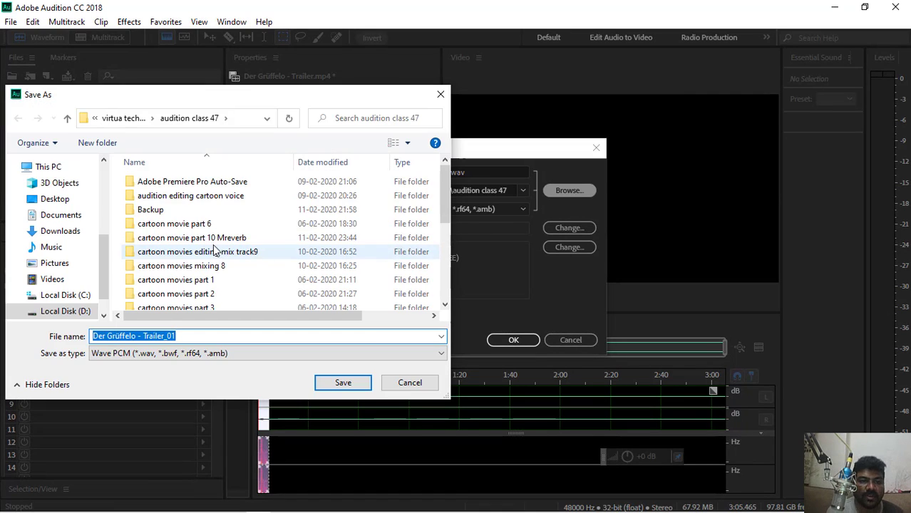
{"action": "scroll", "coordinate": [284, 251], "scroll_direction": "down", "scroll_amount": 3}
{"action": "left_click", "coordinate": [212, 248]}
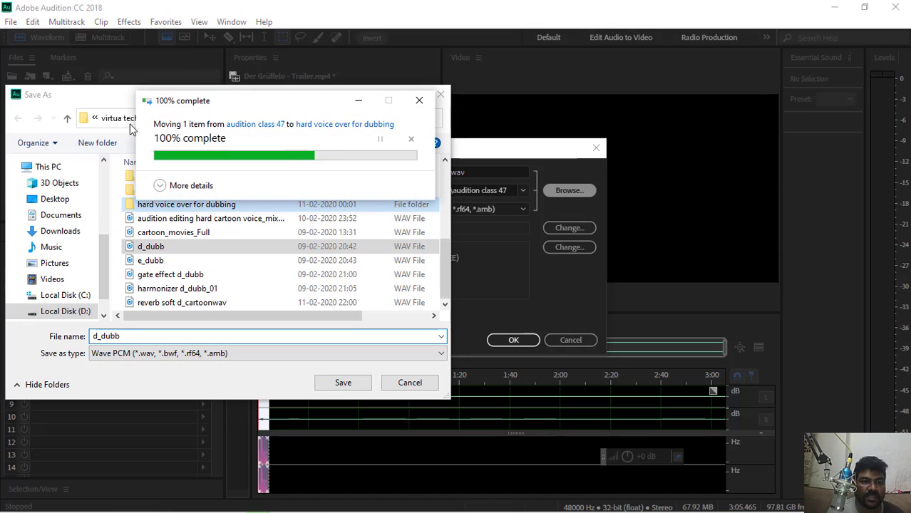
{"action": "left_click", "coordinate": [126, 119]}
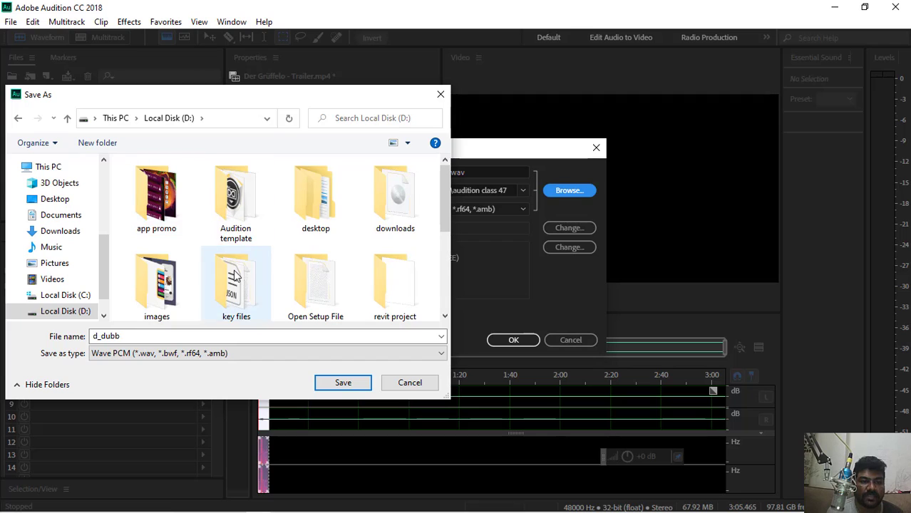
{"action": "scroll", "coordinate": [239, 271], "scroll_direction": "down", "scroll_amount": 5}
{"action": "left_click", "coordinate": [172, 283]}
{"action": "double_click", "coordinate": [172, 283]}
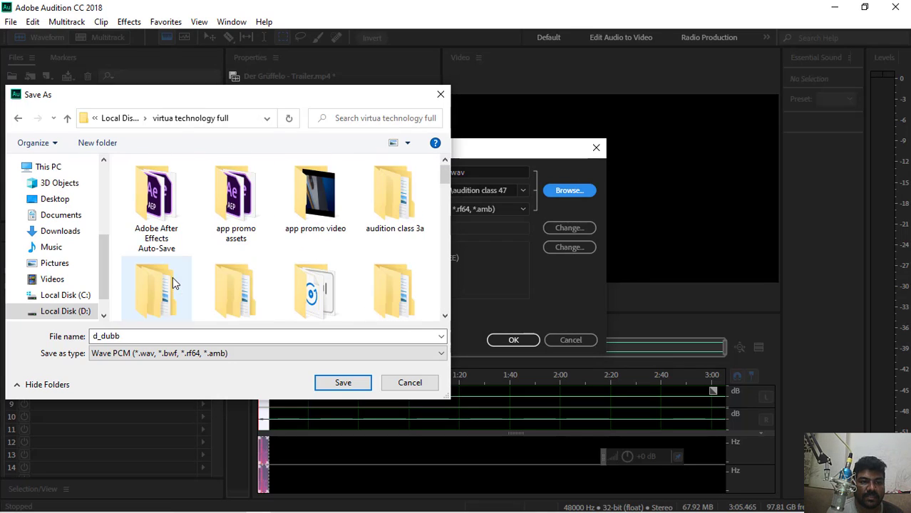
{"action": "scroll", "coordinate": [247, 255], "scroll_direction": "down", "scroll_amount": 6}
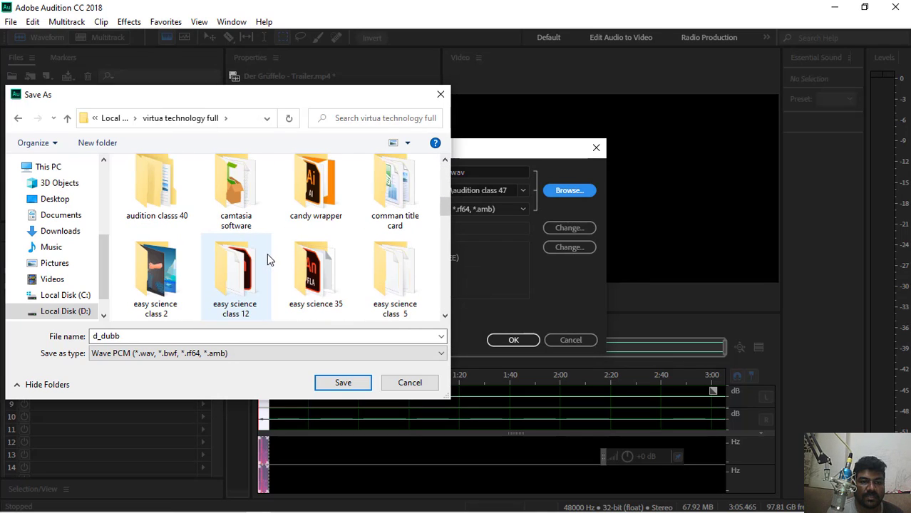
{"action": "scroll", "coordinate": [268, 260], "scroll_direction": "up", "scroll_amount": 1}
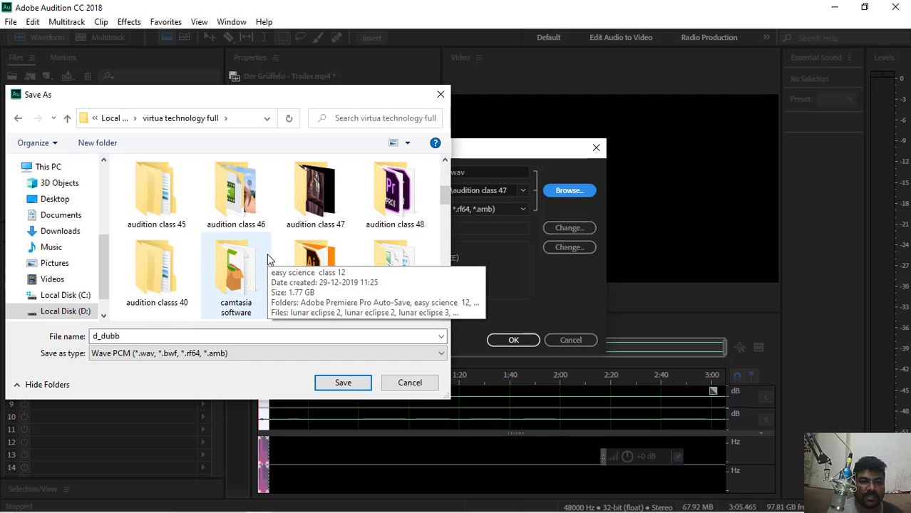
{"action": "double_click", "coordinate": [346, 211]}
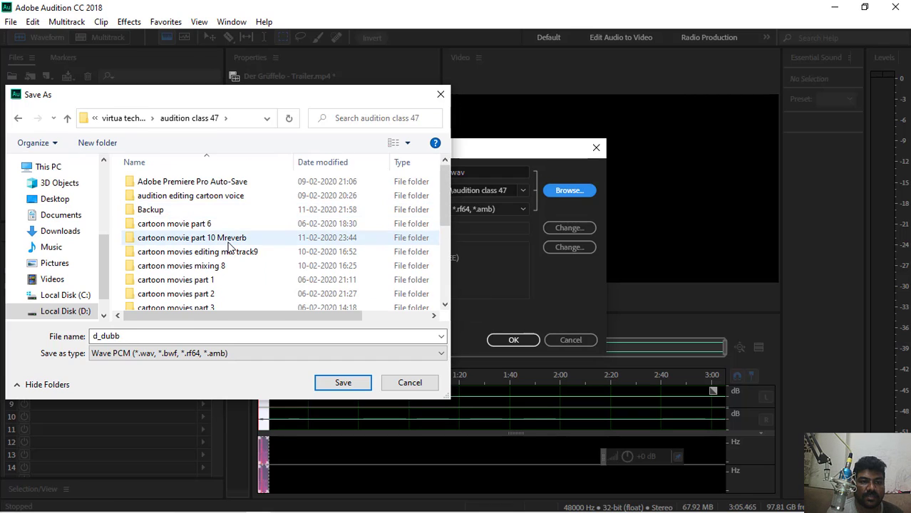
{"action": "scroll", "coordinate": [234, 246], "scroll_direction": "down", "scroll_amount": 3}
{"action": "scroll", "coordinate": [234, 248], "scroll_direction": "down", "scroll_amount": 1}
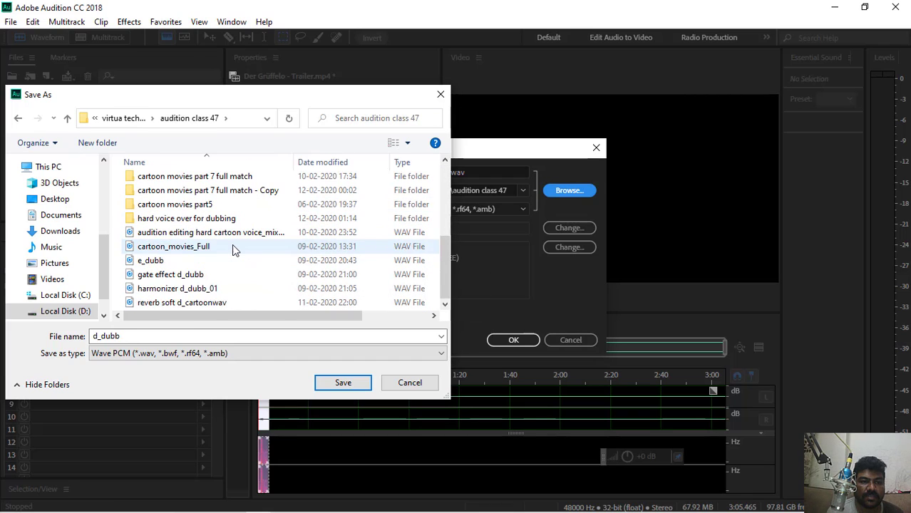
Set the export destination to the audition class 48 folder inside virtua technology full
{"action": "left_click", "coordinate": [129, 118]}
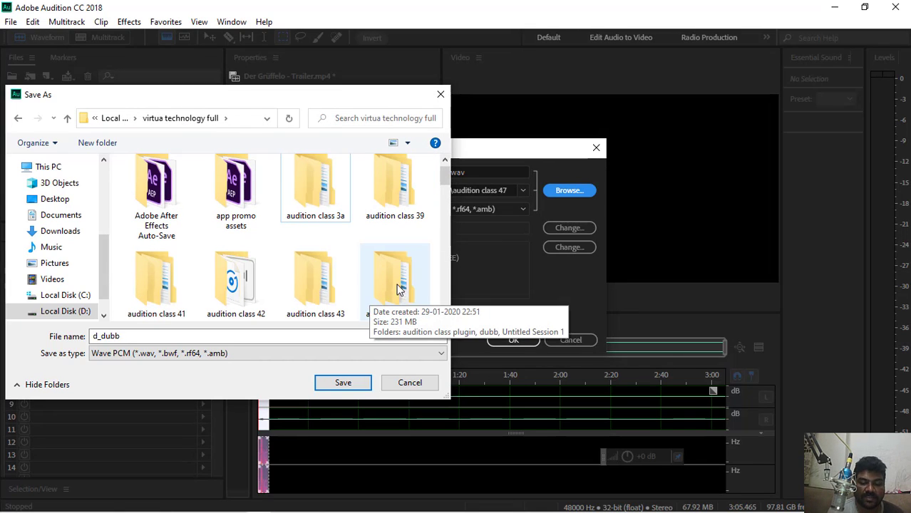
{"action": "scroll", "coordinate": [376, 238], "scroll_direction": "down", "scroll_amount": 1}
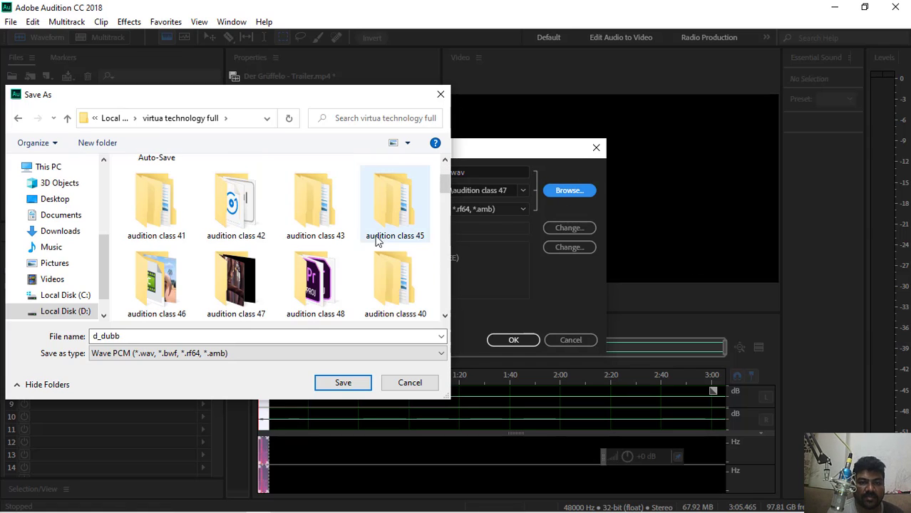
{"action": "scroll", "coordinate": [400, 262], "scroll_direction": "down", "scroll_amount": 3}
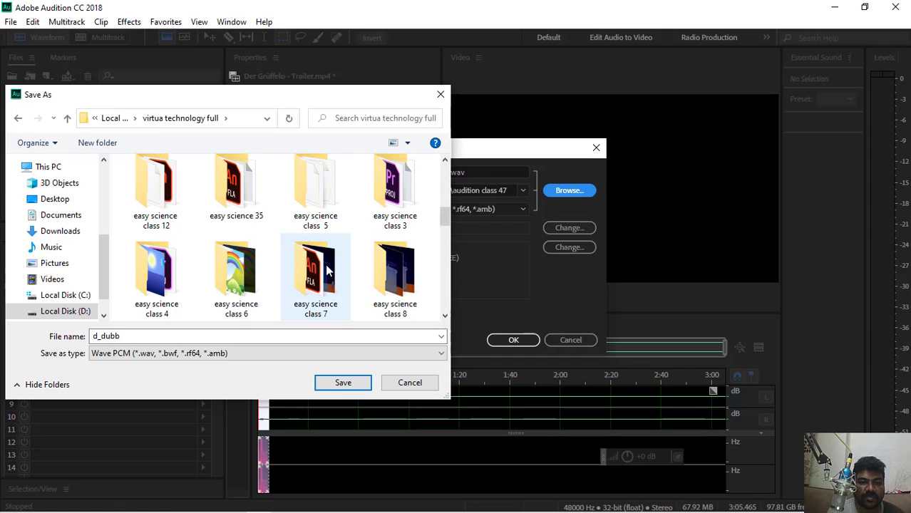
{"action": "scroll", "coordinate": [321, 271], "scroll_direction": "down", "scroll_amount": 5}
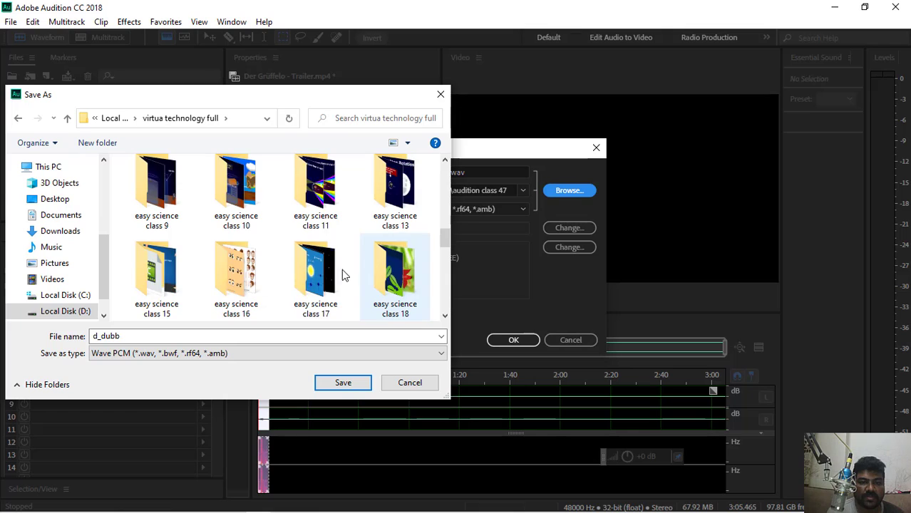
{"action": "scroll", "coordinate": [318, 269], "scroll_direction": "down", "scroll_amount": 2}
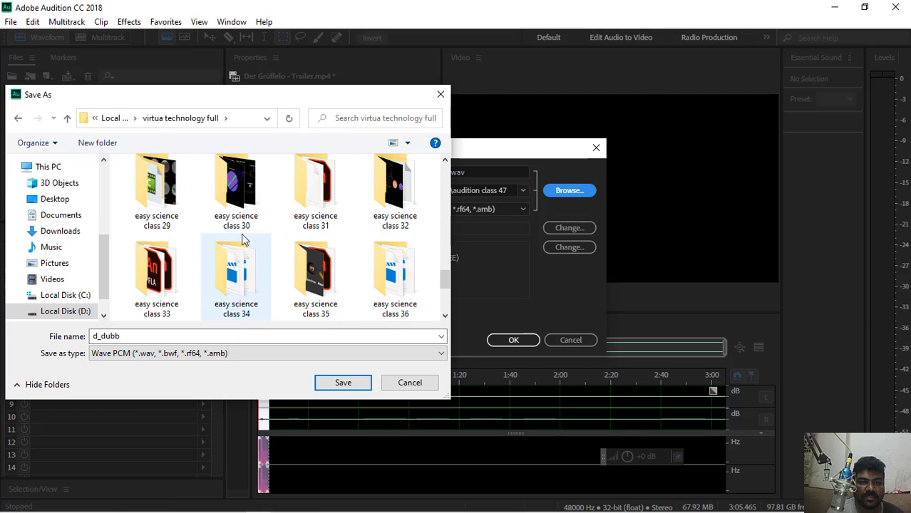
{"action": "scroll", "coordinate": [352, 281], "scroll_direction": "down", "scroll_amount": 2}
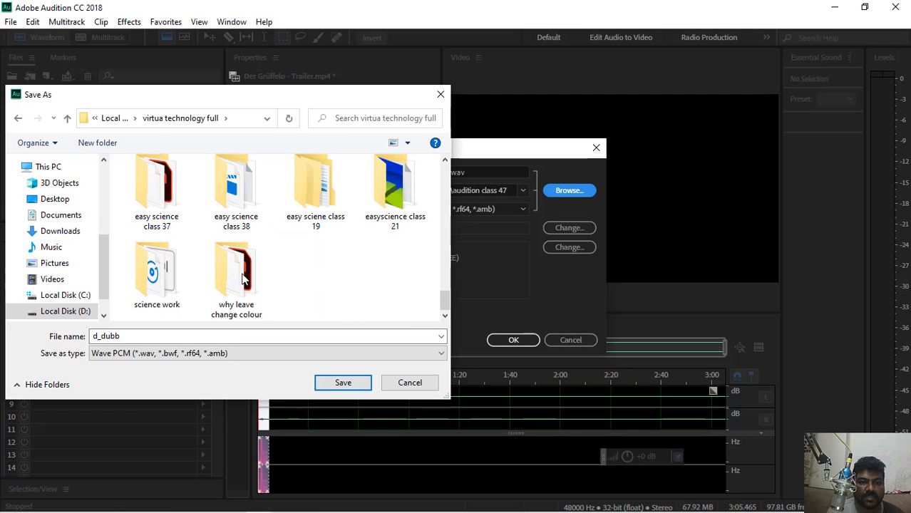
{"action": "scroll", "coordinate": [236, 263], "scroll_direction": "up", "scroll_amount": 1}
{"action": "scroll", "coordinate": [236, 265], "scroll_direction": "up", "scroll_amount": 8}
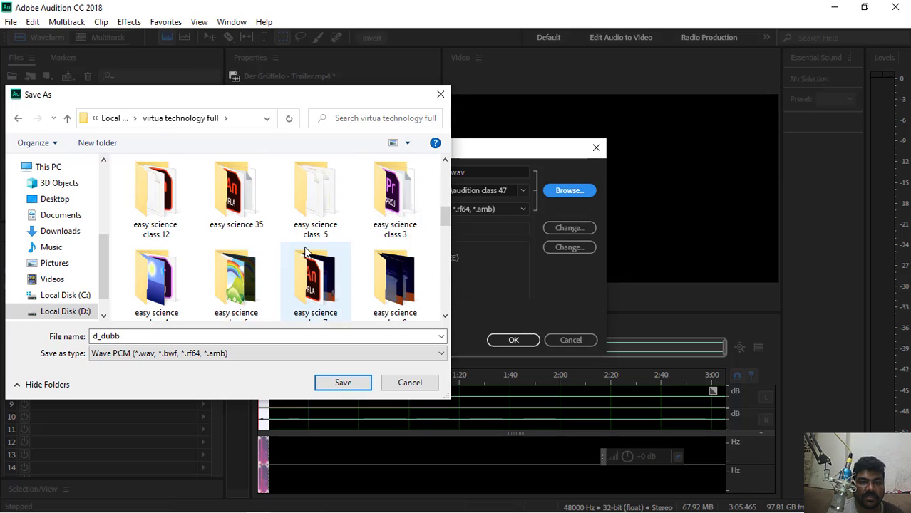
{"action": "scroll", "coordinate": [304, 250], "scroll_direction": "up", "scroll_amount": 2}
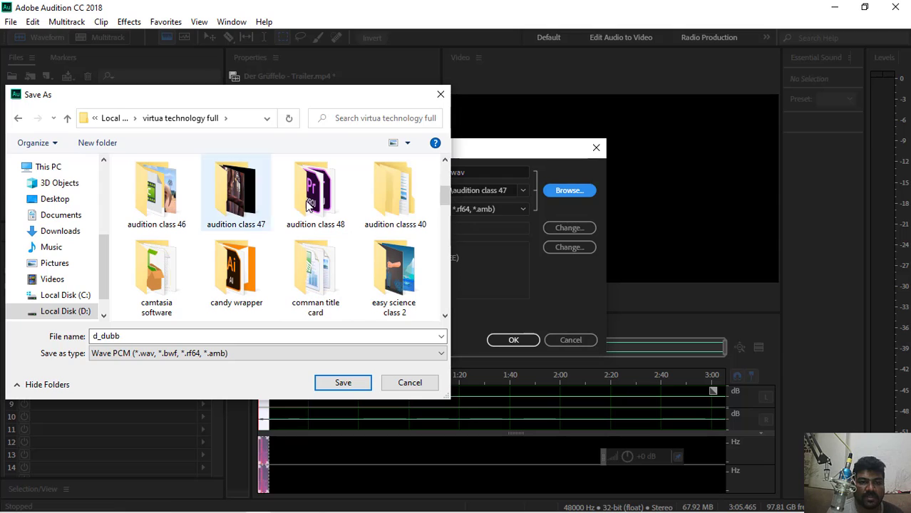
{"action": "double_click", "coordinate": [323, 203]}
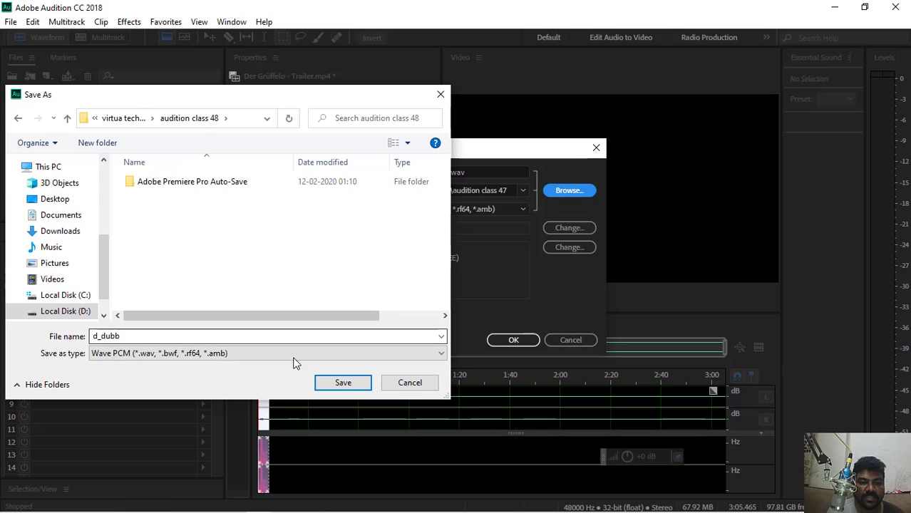
Name the file clip1 and export it as Wave PCM with the default format settings
{"action": "left_click_drag", "start_coordinate": [146, 335], "coordinate": [89, 336]}
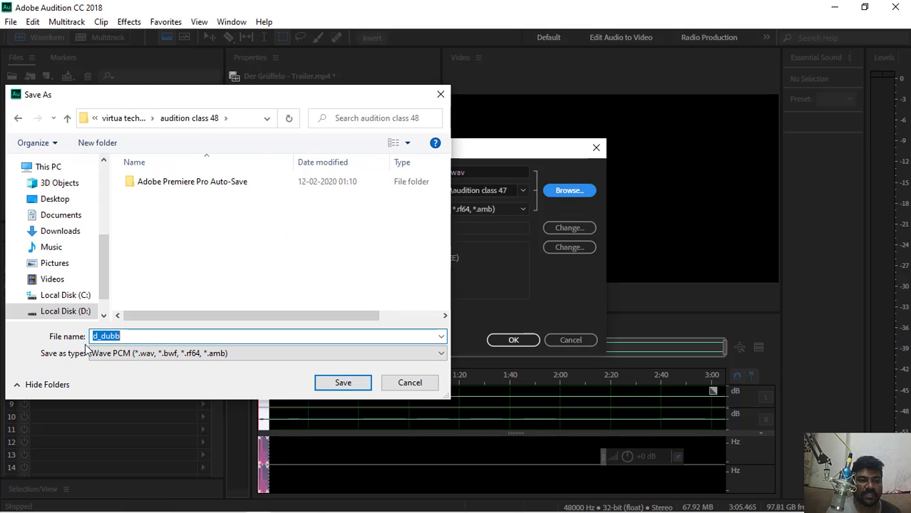
{"action": "type", "text": "c"}
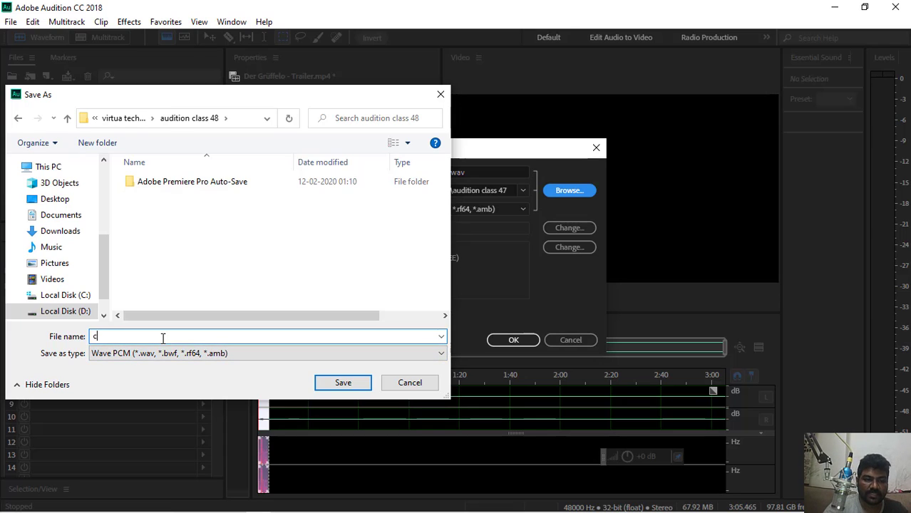
{"action": "type", "text": "lip1"}
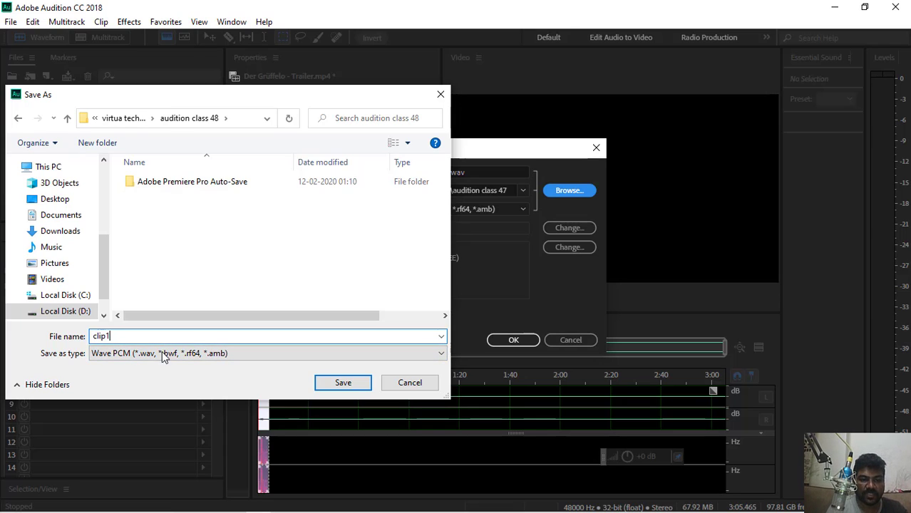
{"action": "left_click", "coordinate": [330, 386]}
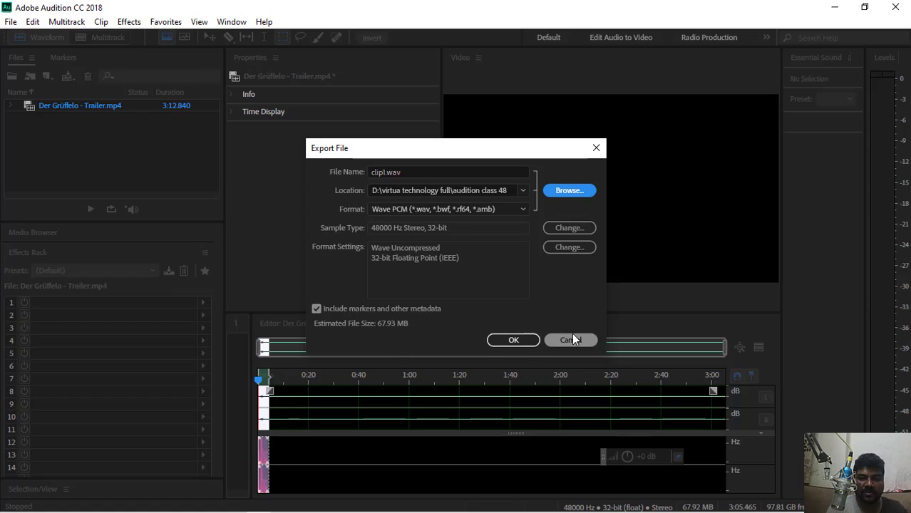
{"action": "left_click", "coordinate": [523, 341]}
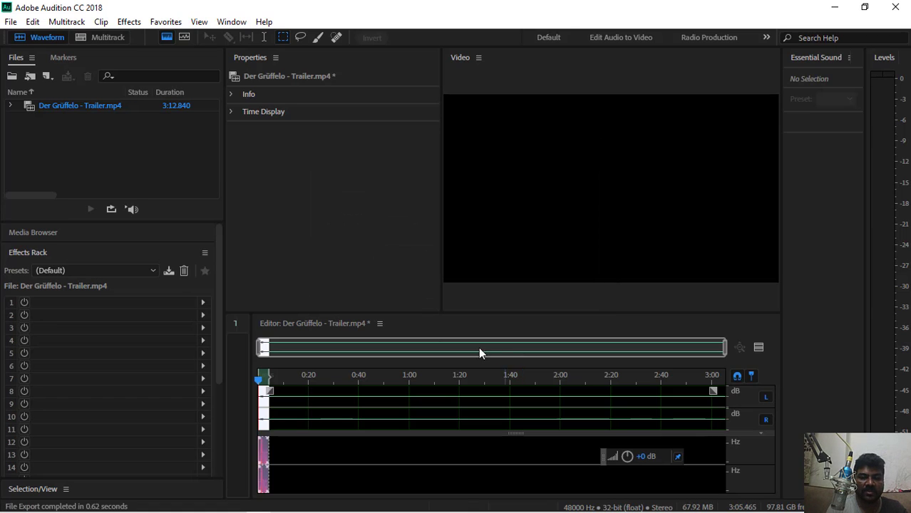
Place the playhead at about 0:06.6, clearing the selection, and make the waveform editor taller
{"action": "left_click", "coordinate": [274, 414]}
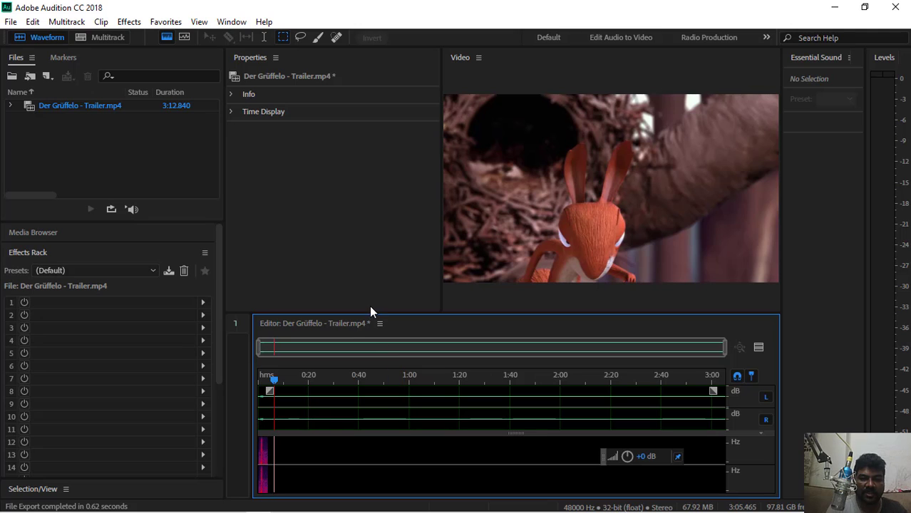
{"action": "left_click_drag", "start_coordinate": [367, 311], "coordinate": [364, 245]}
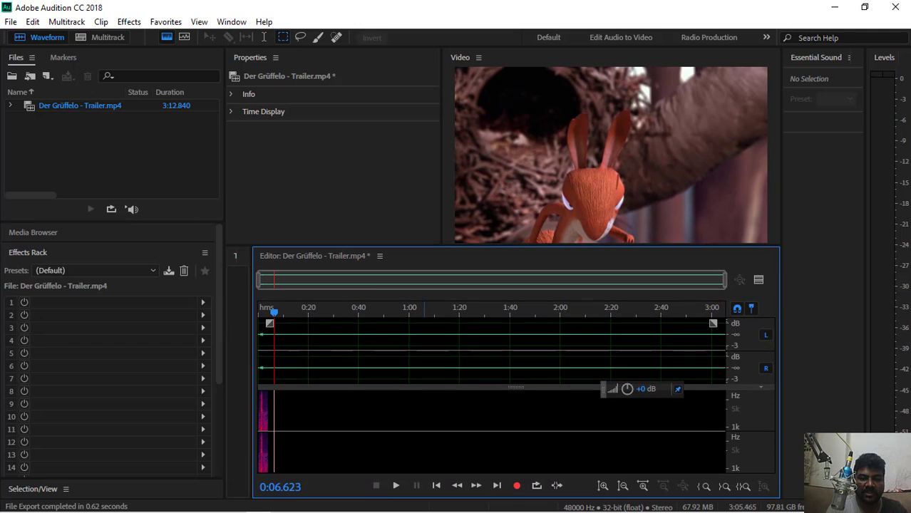
{"action": "mouse_move", "coordinate": [239, 505]}
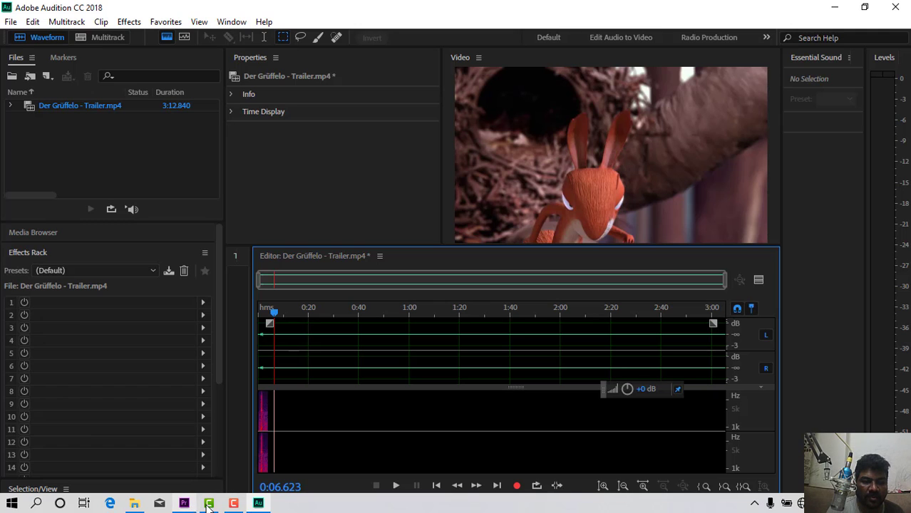
{"action": "left_click", "coordinate": [233, 503]}
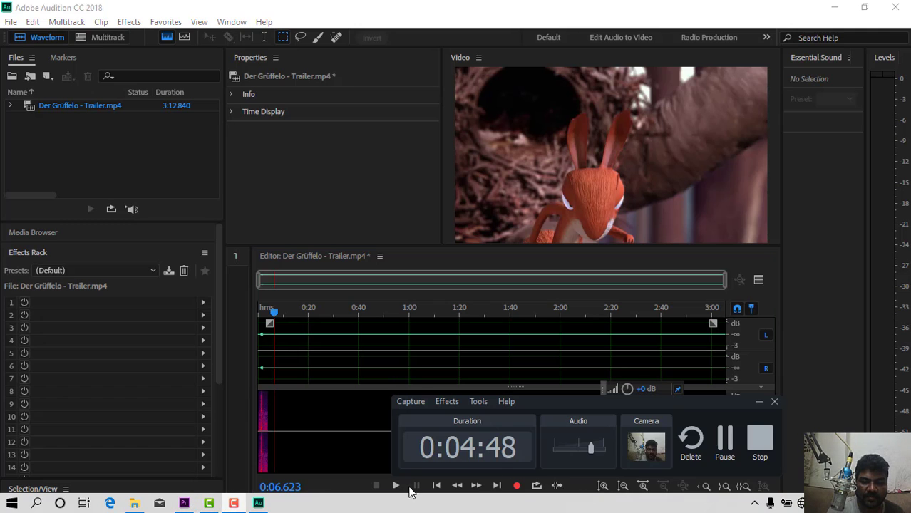
{"action": "left_click", "coordinate": [725, 443]}
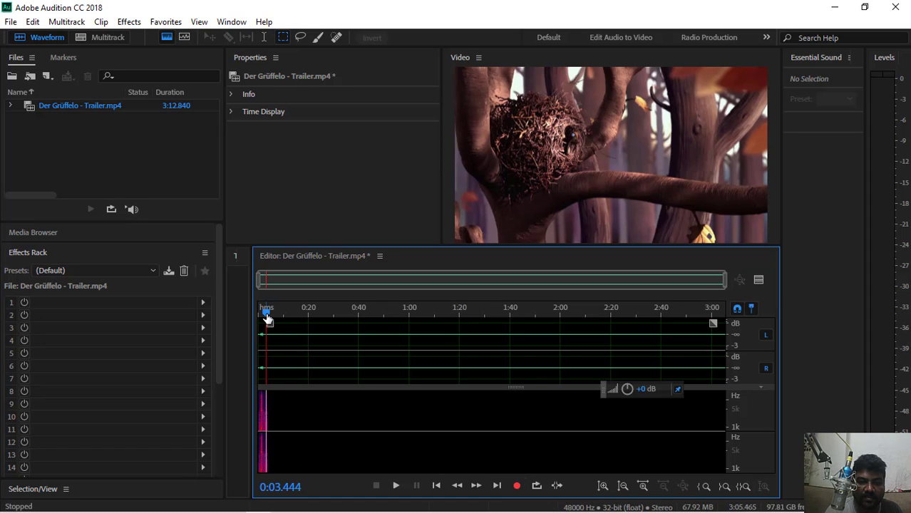
Record a second voice take from about 0:02.9 to 0:04.7, starting just after the first take
{"action": "left_click_drag", "start_coordinate": [266, 318], "coordinate": [263, 319]}
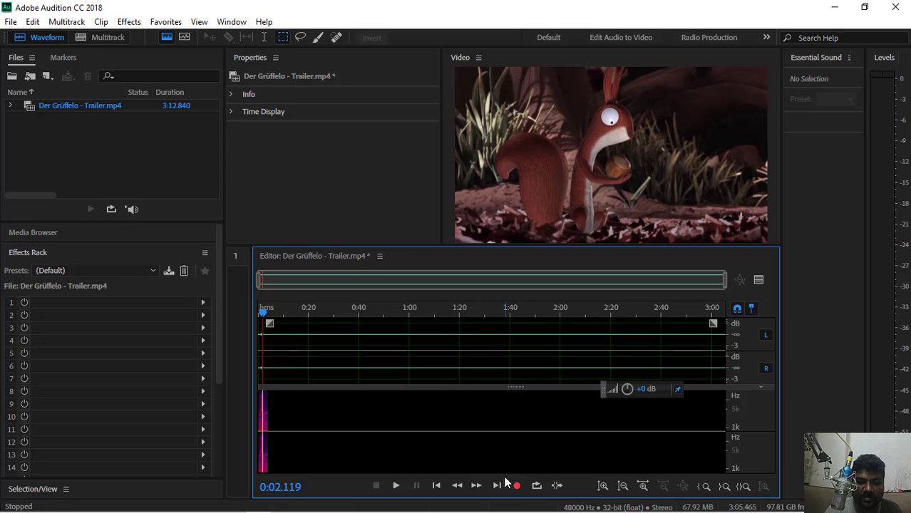
{"action": "left_click_drag", "start_coordinate": [264, 312], "coordinate": [267, 315]}
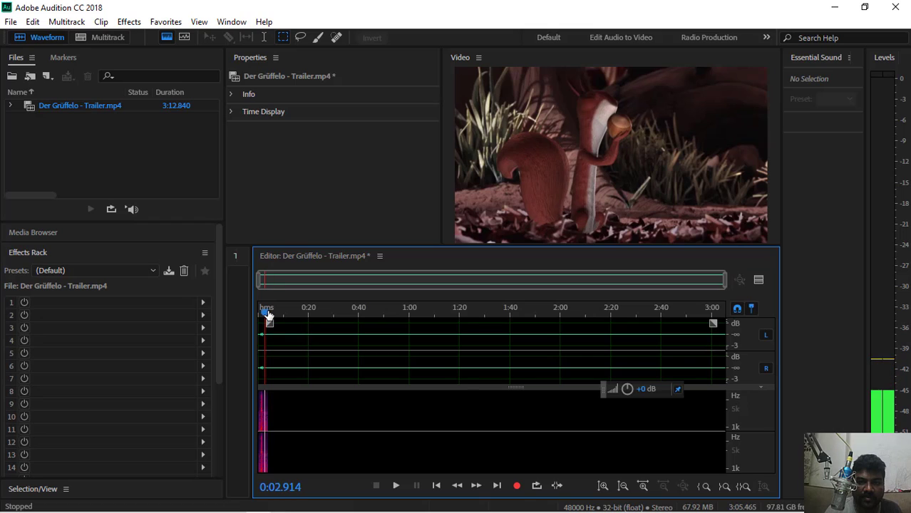
{"action": "left_click", "coordinate": [517, 487]}
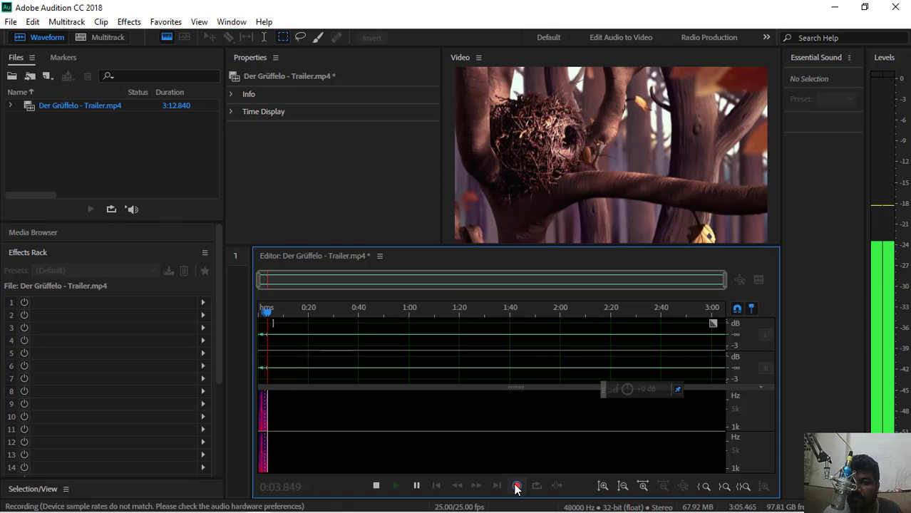
{"action": "key", "text": "space"}
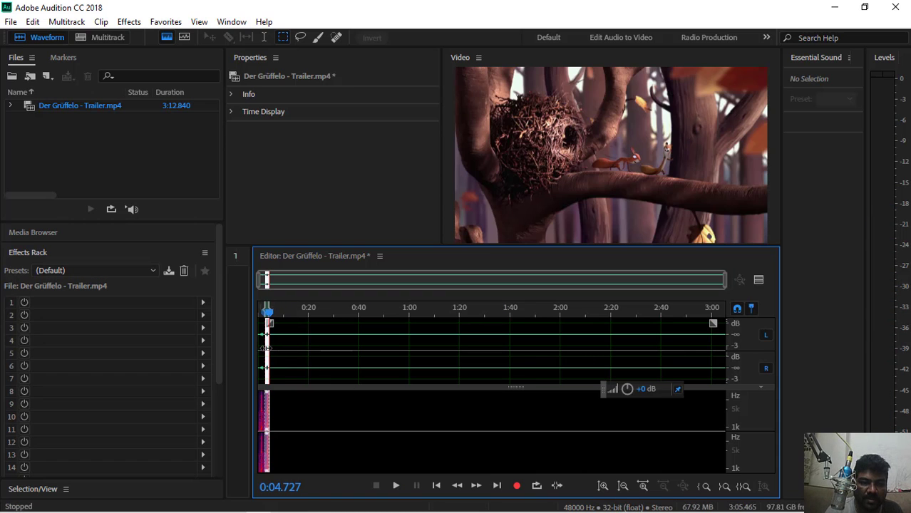
Play back the two takes and delete the gap between them, from about 0:02.6 to 0:03.3
{"action": "key", "text": "Home"}
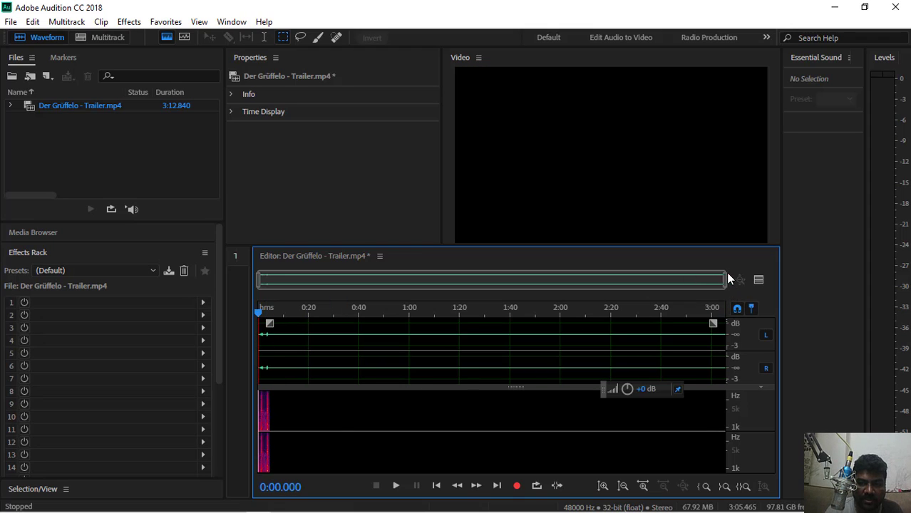
{"action": "left_click_drag", "start_coordinate": [722, 279], "coordinate": [336, 303]}
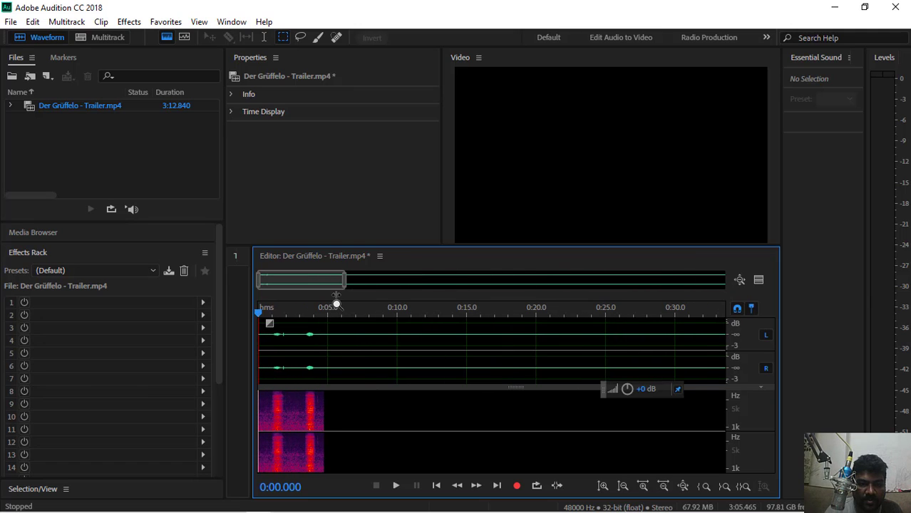
{"action": "left_click", "coordinate": [269, 357]}
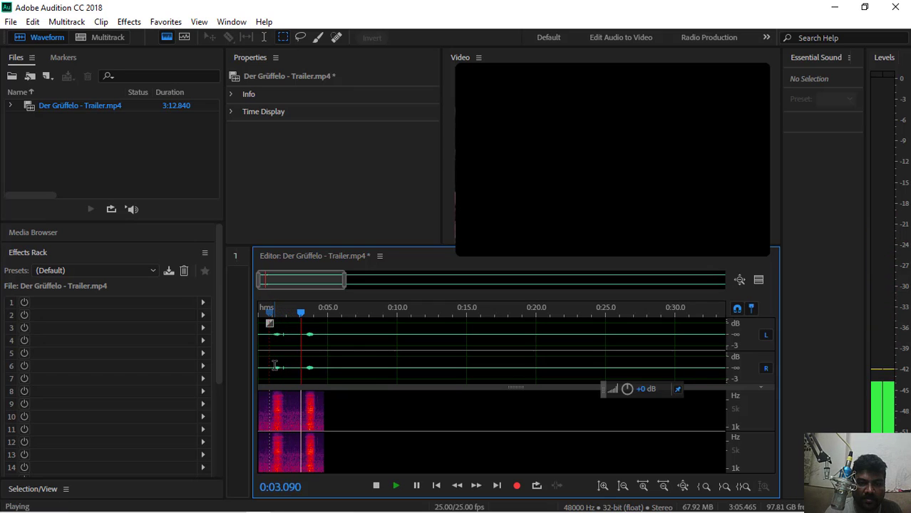
{"action": "key", "text": "space"}
{"action": "left_click", "coordinate": [300, 355]}
{"action": "left_click_drag", "start_coordinate": [300, 355], "coordinate": [294, 356]}
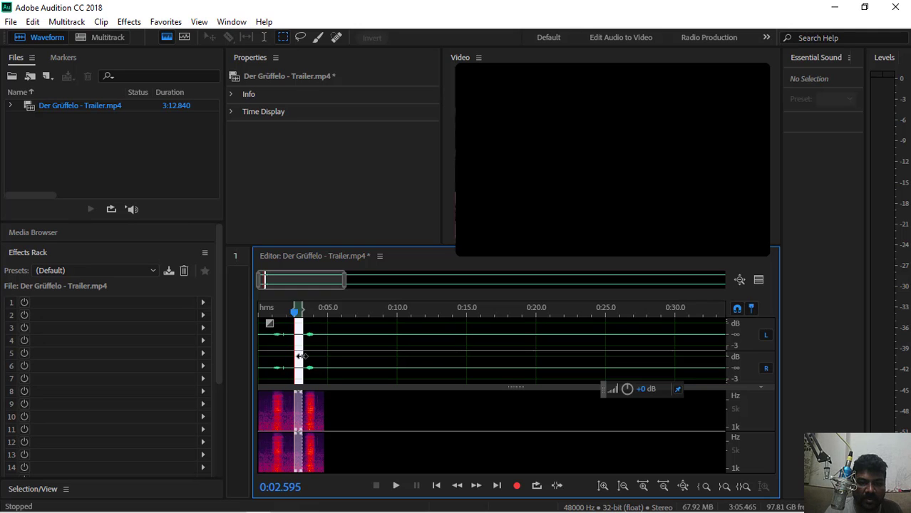
{"action": "right_click", "coordinate": [300, 355]}
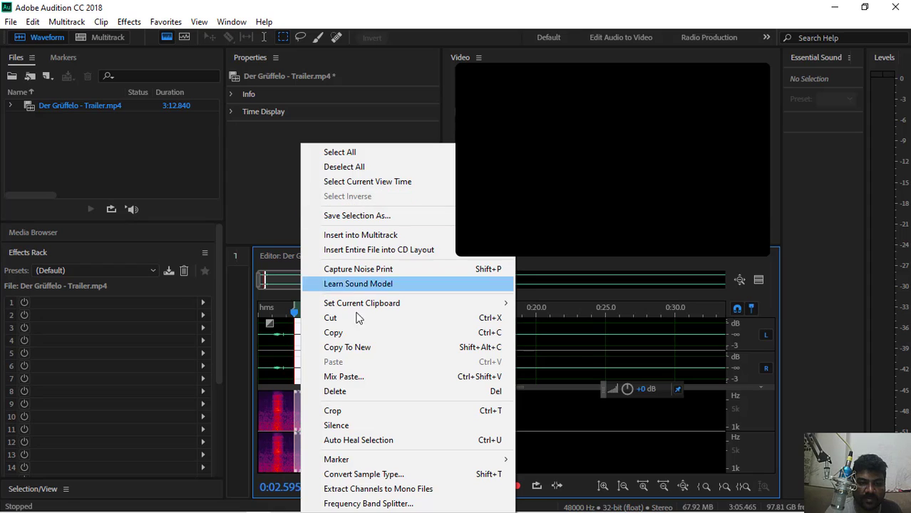
{"action": "left_click", "coordinate": [347, 397]}
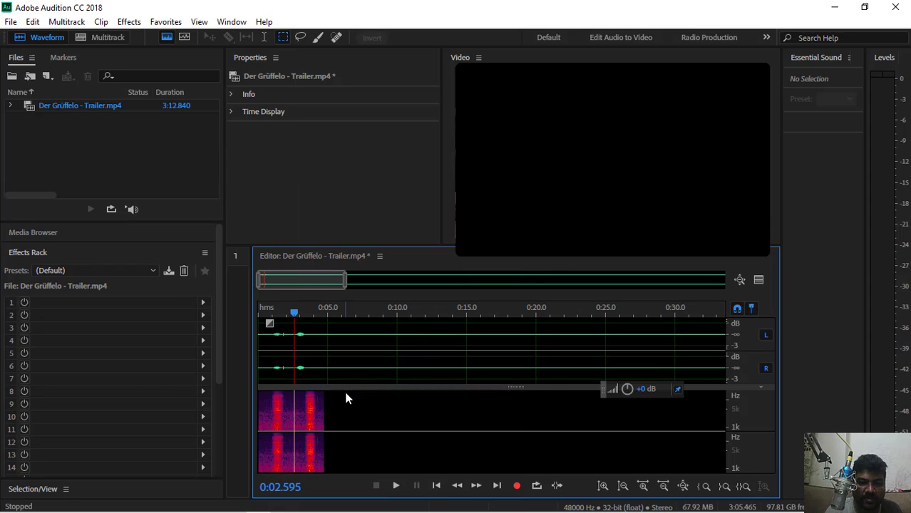
Play back the two takes and re-record the second one from about 0:02.2 to 0:05.1
{"action": "left_click", "coordinate": [287, 352]}
{"action": "key", "text": "space"}
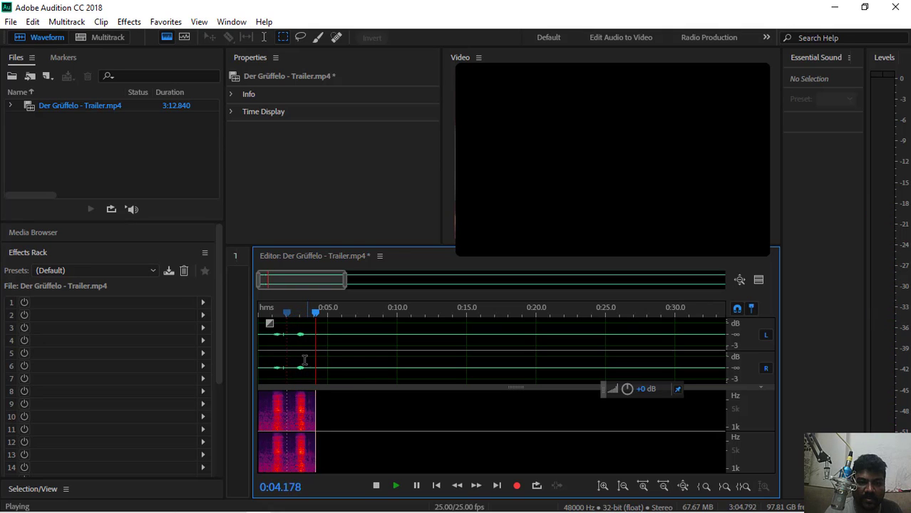
{"action": "key", "text": "space"}
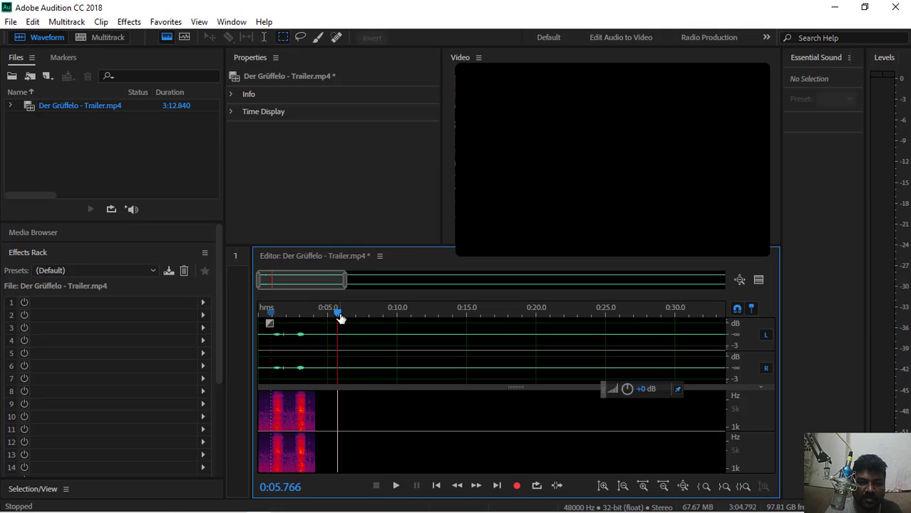
{"action": "key", "text": "Home"}
{"action": "key", "text": "space"}
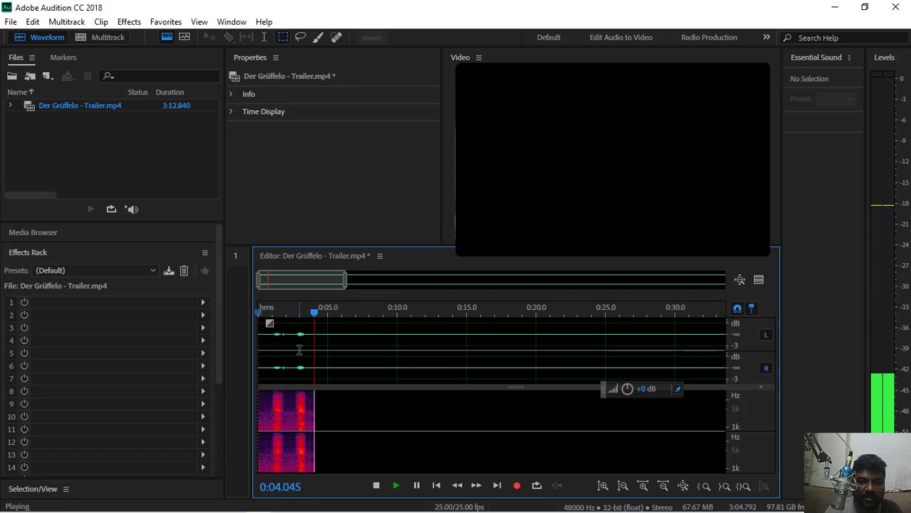
{"action": "left_click_drag", "start_coordinate": [315, 319], "coordinate": [291, 321]}
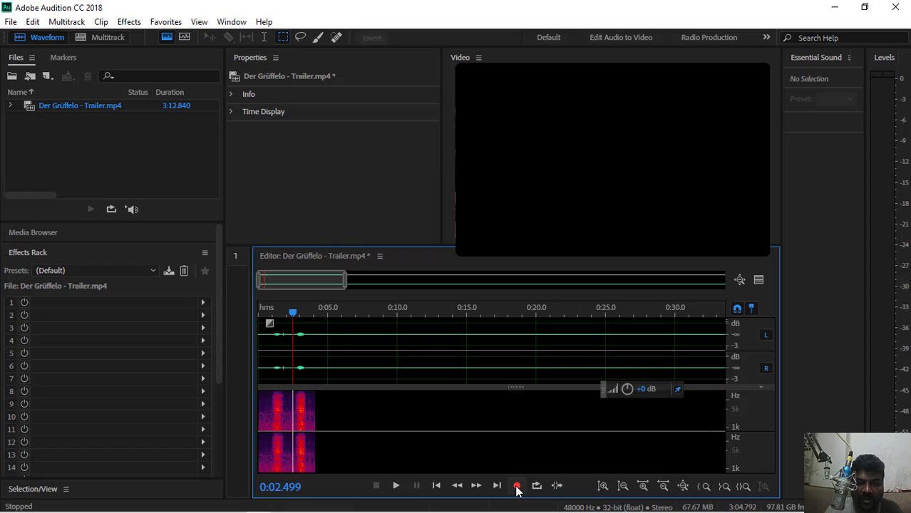
{"action": "left_click_drag", "start_coordinate": [294, 321], "coordinate": [293, 322]}
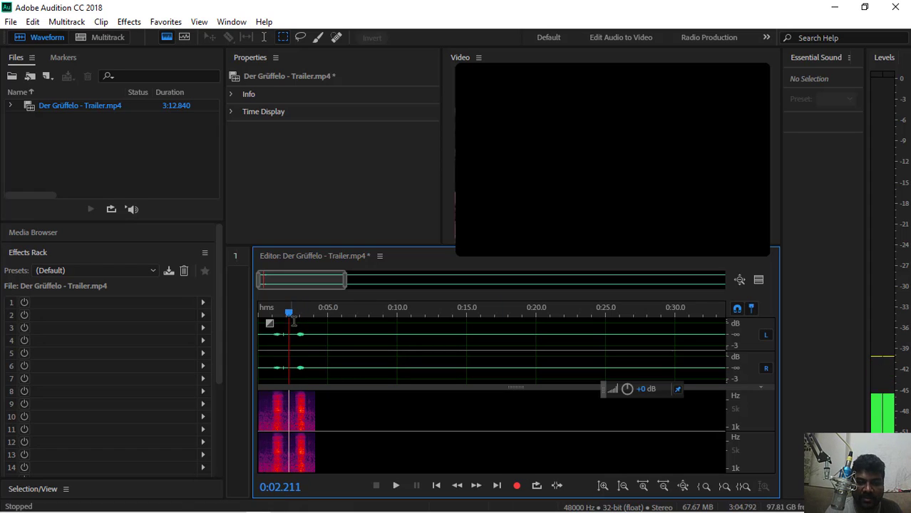
{"action": "left_click", "coordinate": [516, 486]}
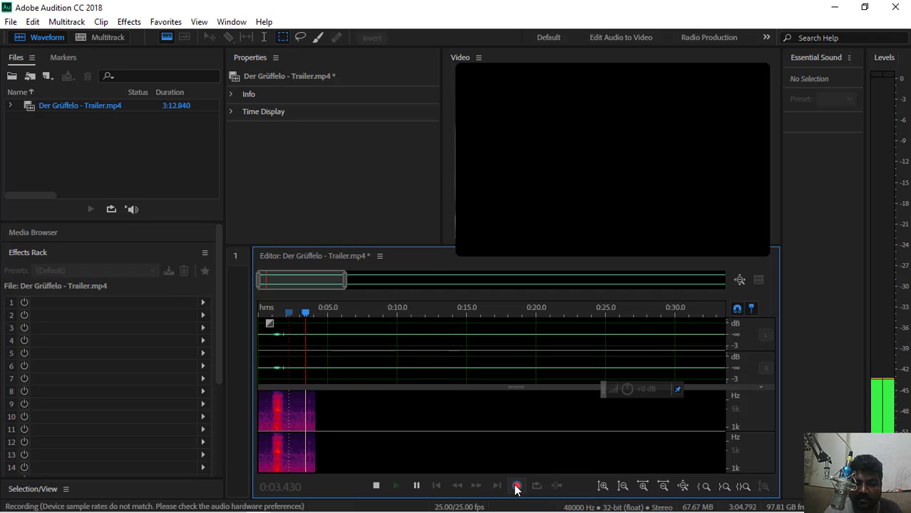
{"action": "left_click", "coordinate": [516, 486]}
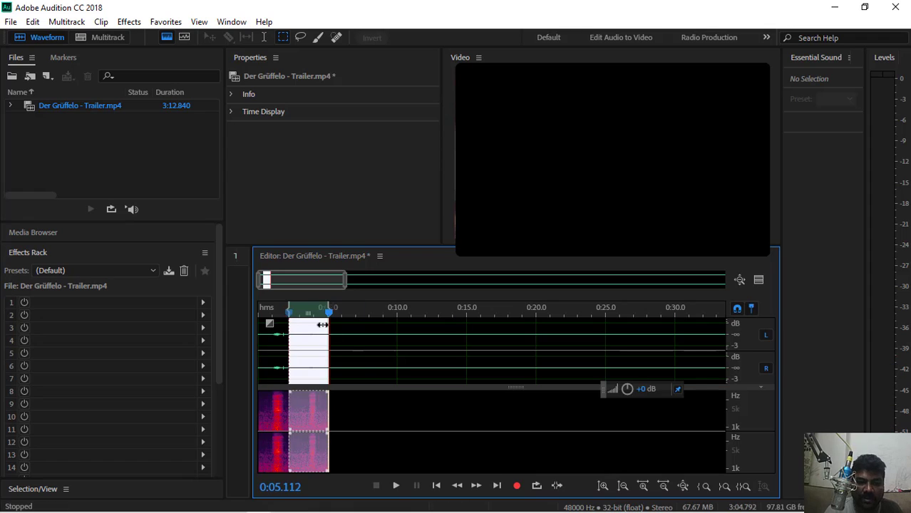
Record the second take again over the previous attempt, from about 0:02.2 to 0:04.2
{"action": "left_click_drag", "start_coordinate": [330, 316], "coordinate": [289, 321]}
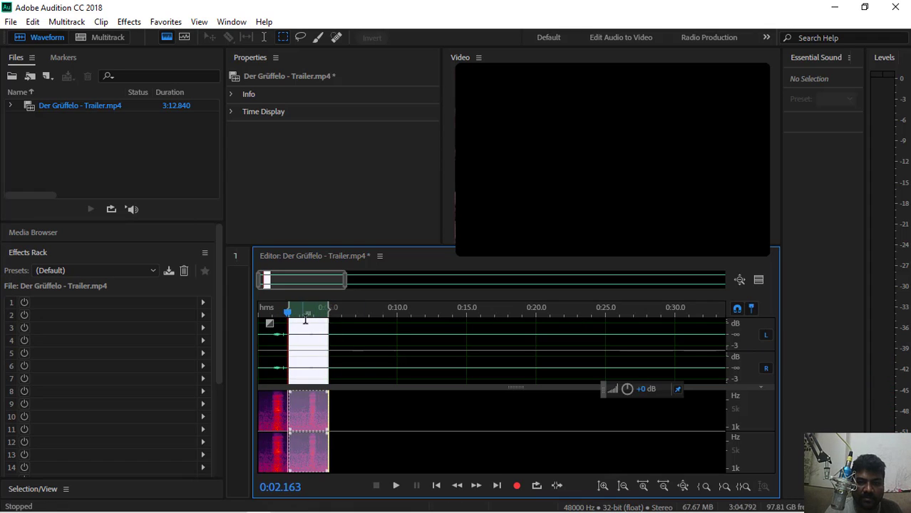
{"action": "left_click", "coordinate": [517, 486]}
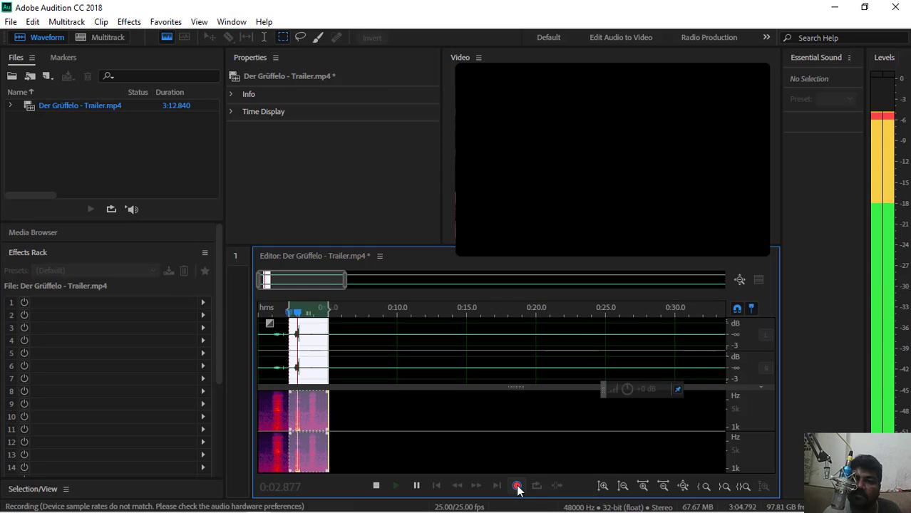
{"action": "key", "text": "space"}
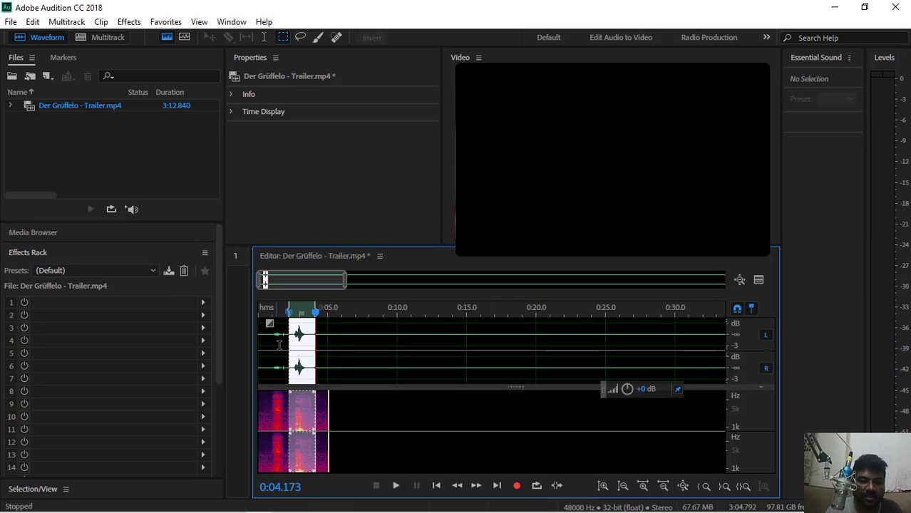
Clear the selection and play back both takes twice, starting just before the first one and stopping at about 0:04
{"action": "left_click", "coordinate": [276, 347]}
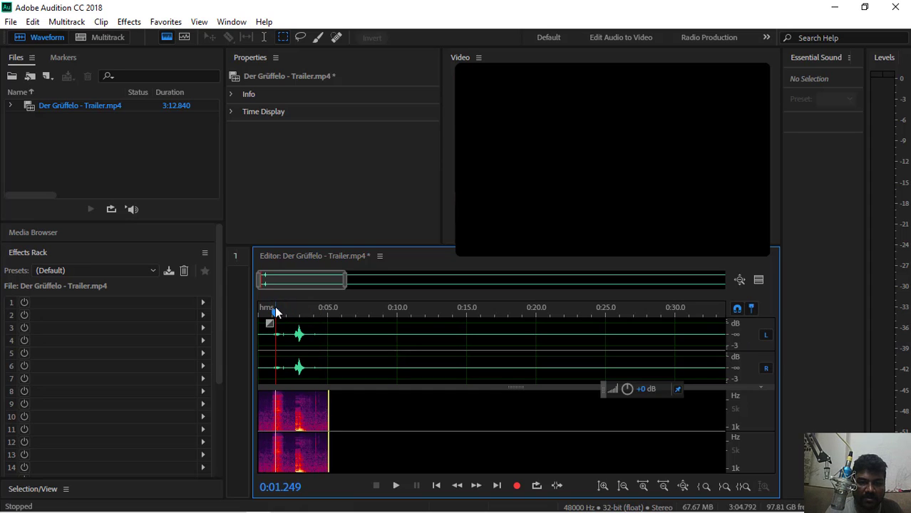
{"action": "left_click_drag", "start_coordinate": [278, 314], "coordinate": [267, 314]}
{"action": "key", "text": "space"}
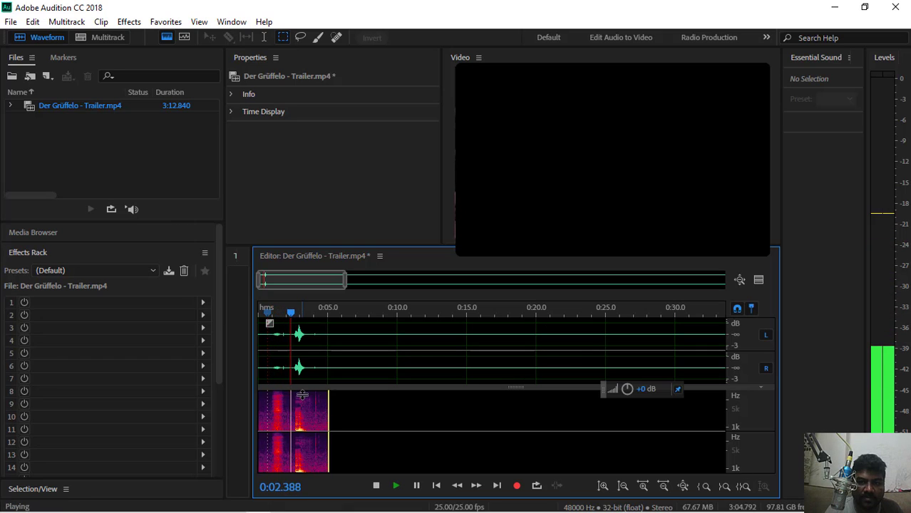
{"action": "key", "text": "space"}
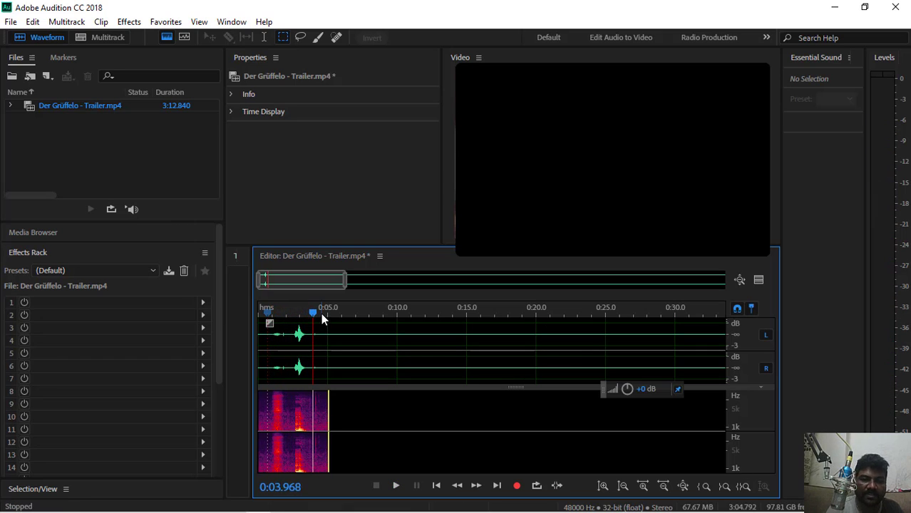
{"action": "left_click_drag", "start_coordinate": [316, 316], "coordinate": [272, 322]}
{"action": "key", "text": "space"}
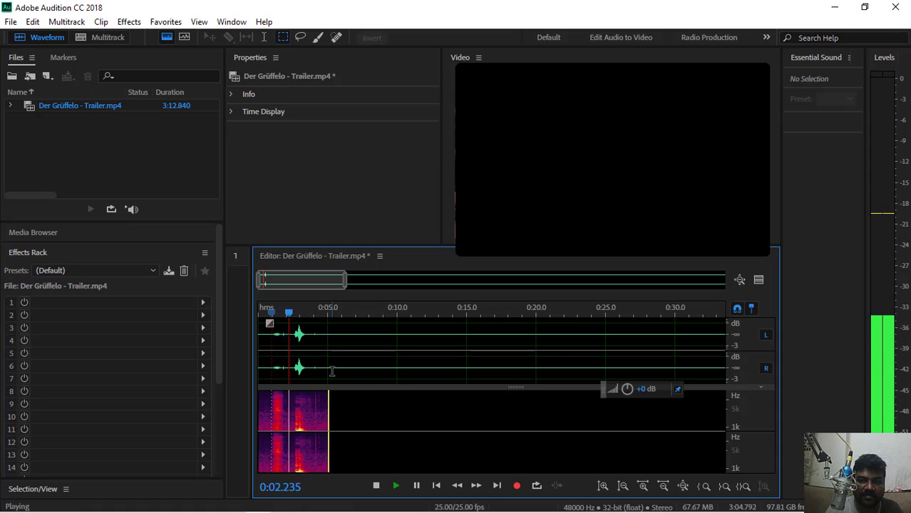
{"action": "key", "text": "space"}
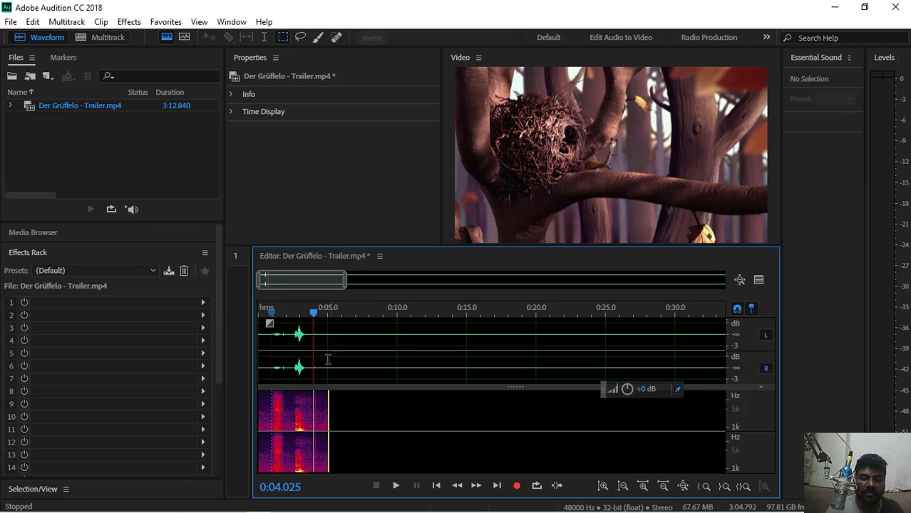
{"action": "left_click_drag", "start_coordinate": [315, 342], "coordinate": [325, 345]}
{"action": "right_click", "coordinate": [320, 343]}
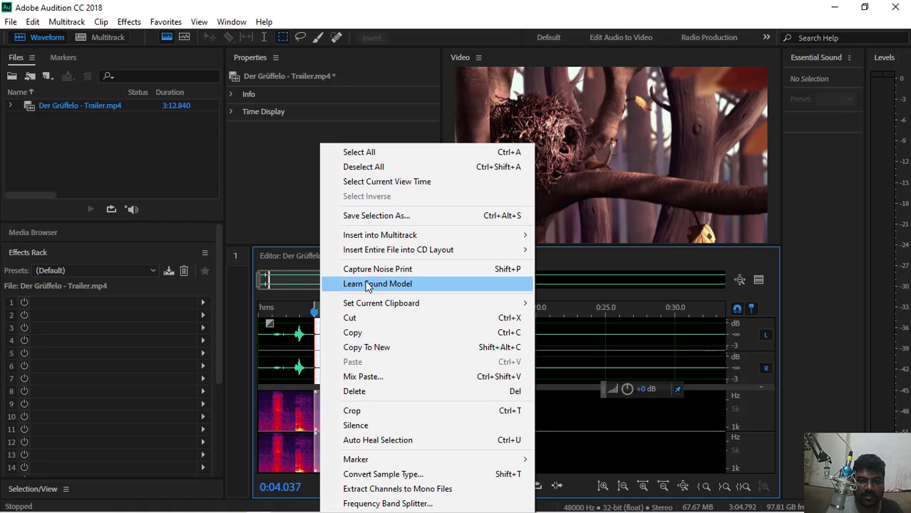
{"action": "left_click", "coordinate": [310, 368]}
{"action": "left_click_drag", "start_coordinate": [312, 363], "coordinate": [321, 354]}
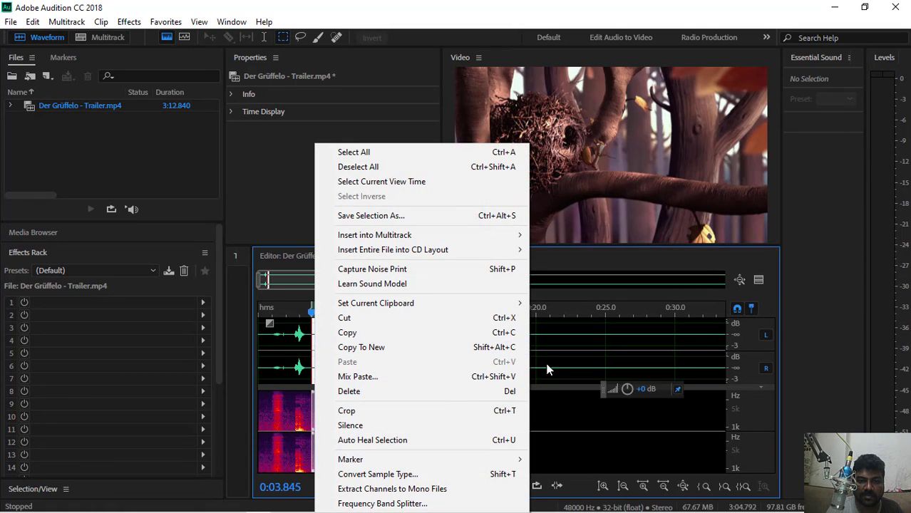
{"action": "left_click", "coordinate": [544, 411]}
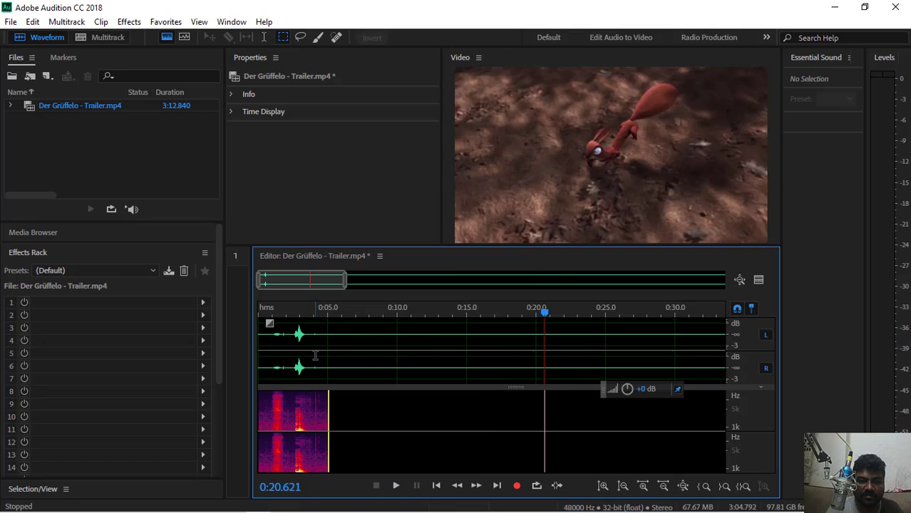
Play back the trailer after the second take, starting at about 0:04.1 and again at about 0:03.6, stopping at about 0:12
{"action": "left_click", "coordinate": [314, 354]}
{"action": "key", "text": "space"}
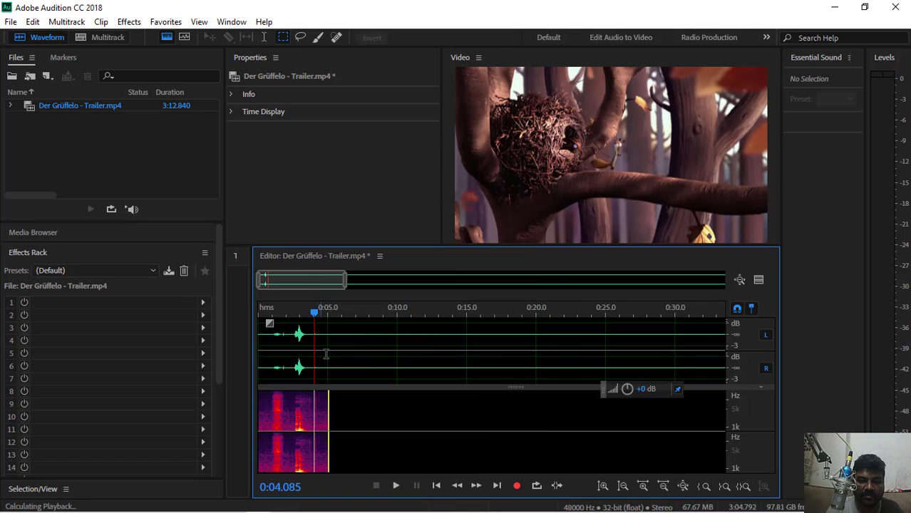
{"action": "key", "text": "space"}
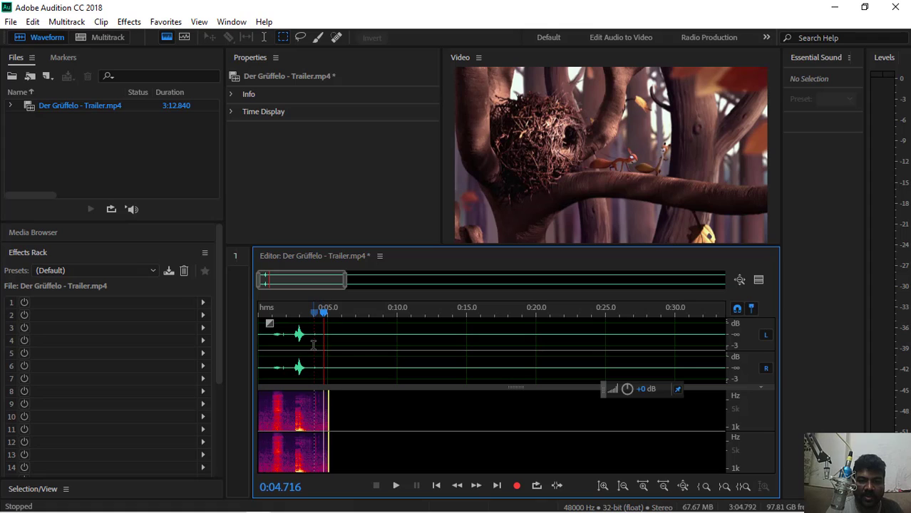
{"action": "left_click", "coordinate": [310, 343]}
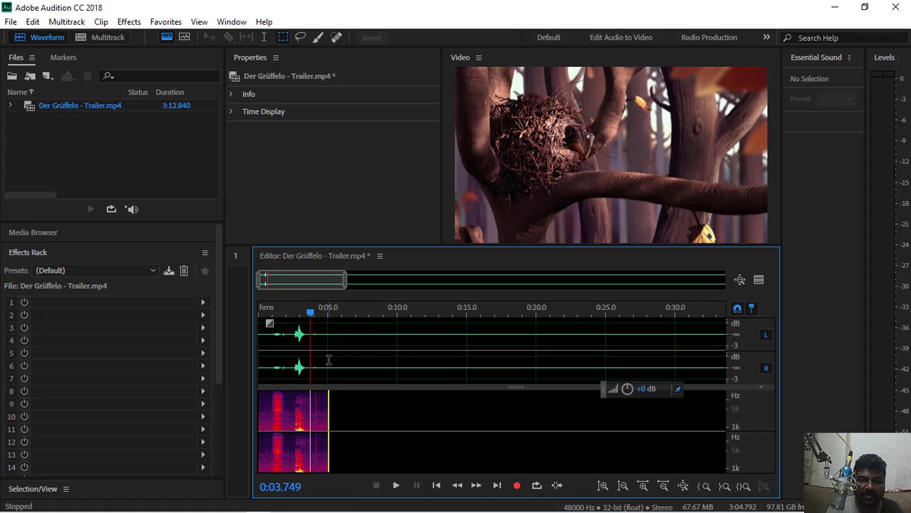
{"action": "left_click_drag", "start_coordinate": [311, 320], "coordinate": [309, 320]}
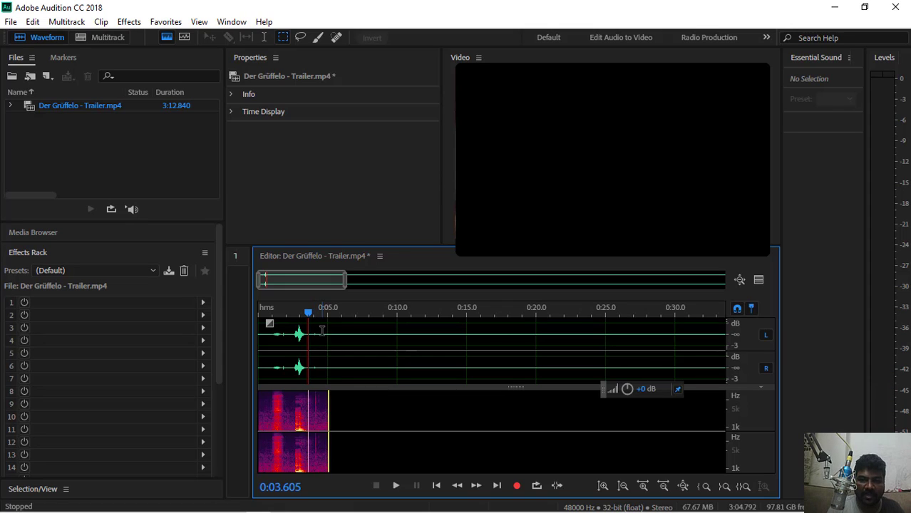
{"action": "key", "text": "space"}
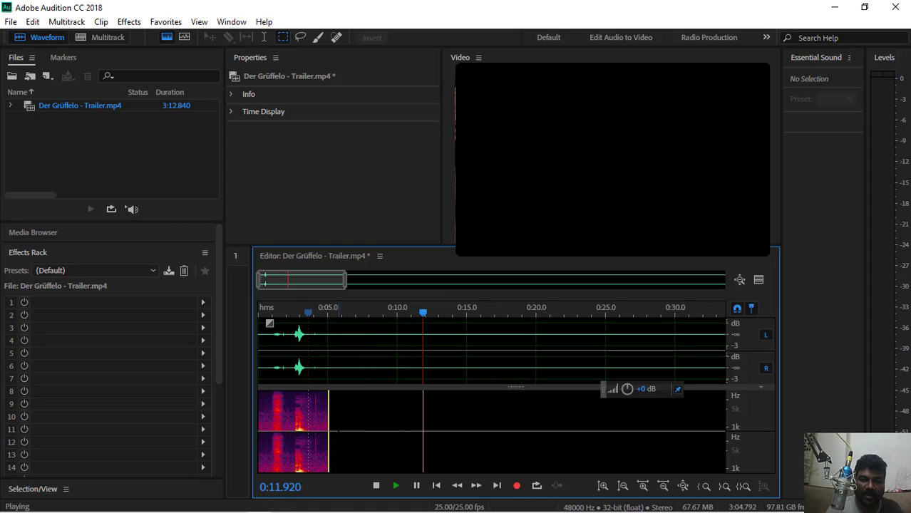
{"action": "key", "text": "space"}
Record a third take right after the second one, from about 0:03.5 to 0:12.2
{"action": "left_click", "coordinate": [307, 343]}
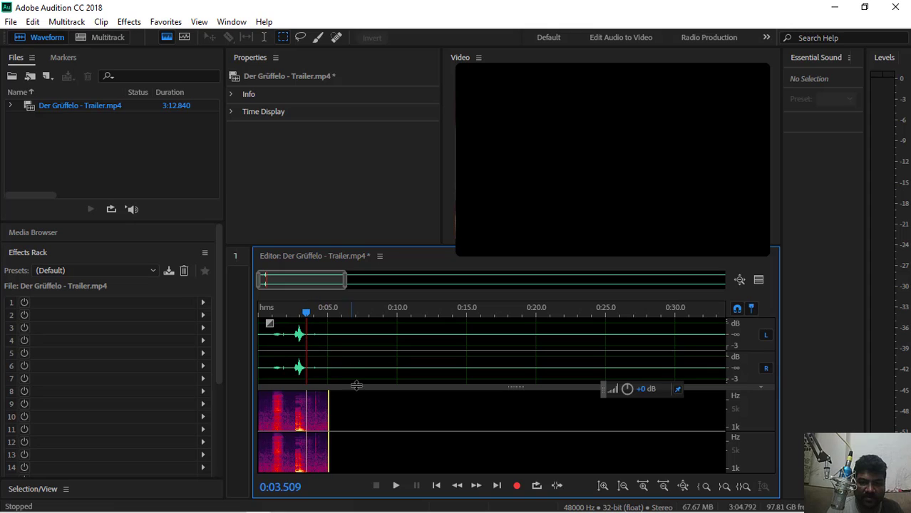
{"action": "left_click", "coordinate": [516, 486]}
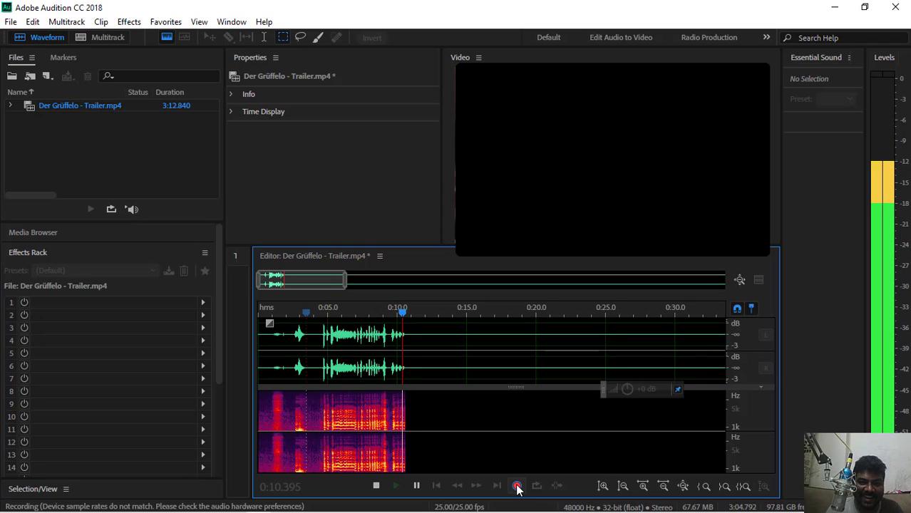
{"action": "left_click", "coordinate": [517, 487]}
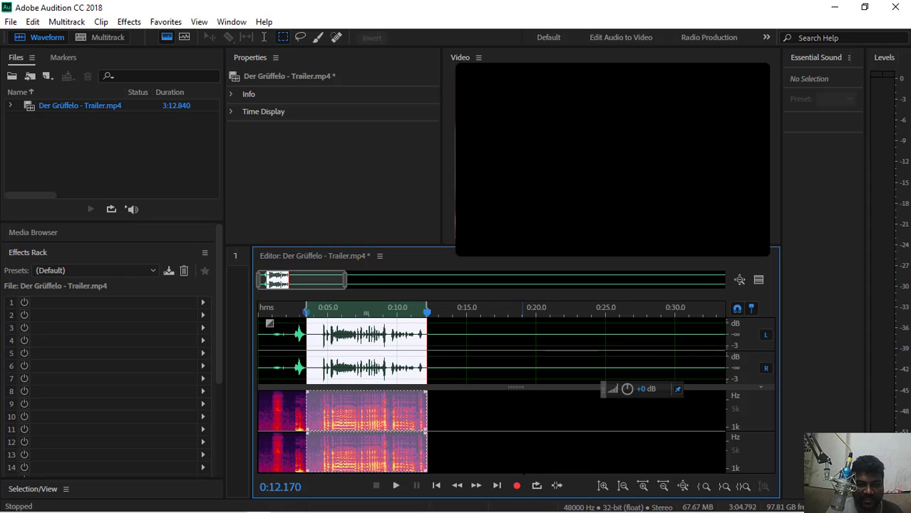
Play back the third take and delete it, from about 0:04.4 to 0:12.4
{"action": "left_click", "coordinate": [322, 349]}
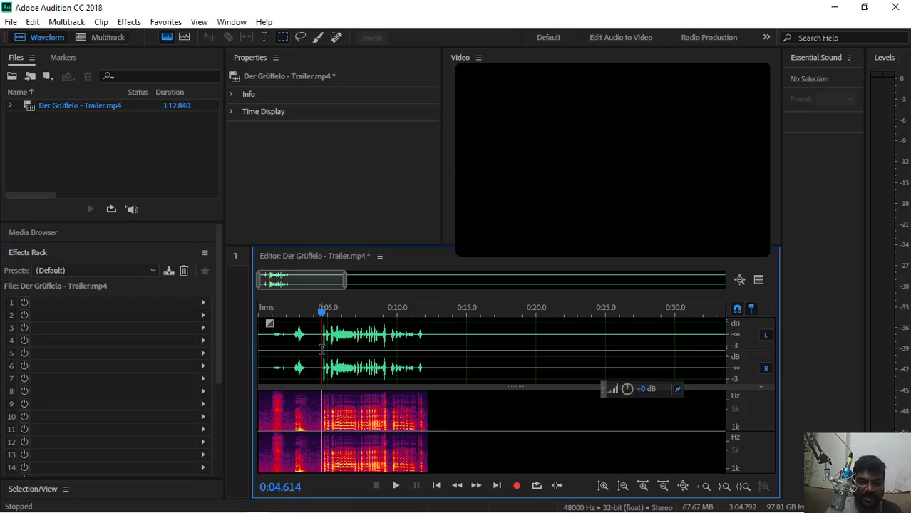
{"action": "key", "text": "space"}
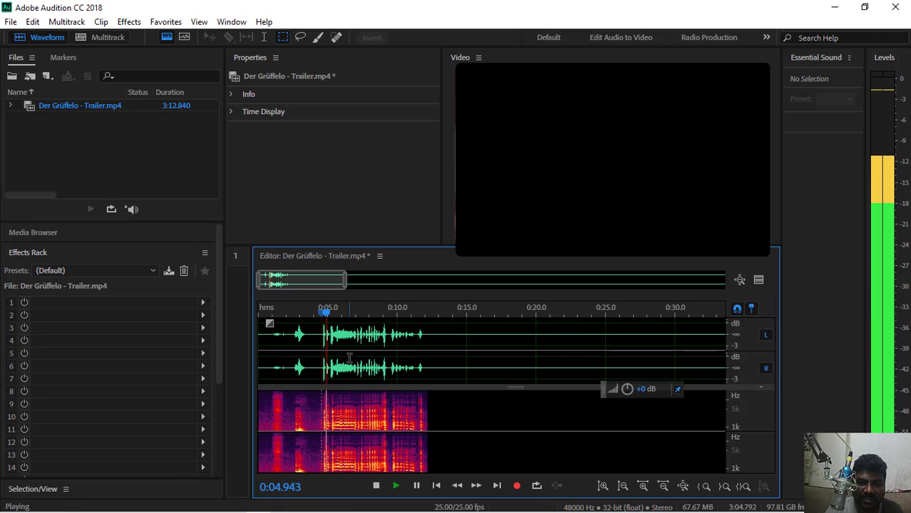
{"action": "key", "text": "space"}
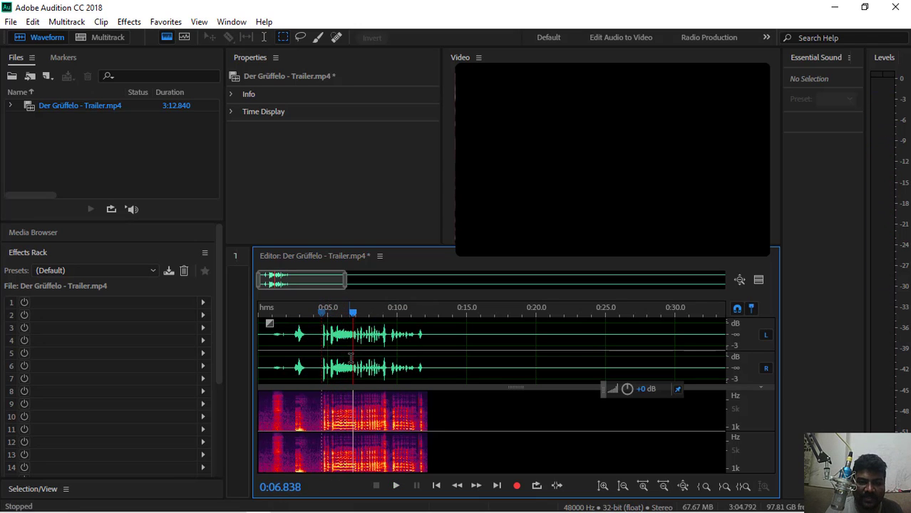
{"action": "left_click_drag", "start_coordinate": [429, 351], "coordinate": [316, 367]}
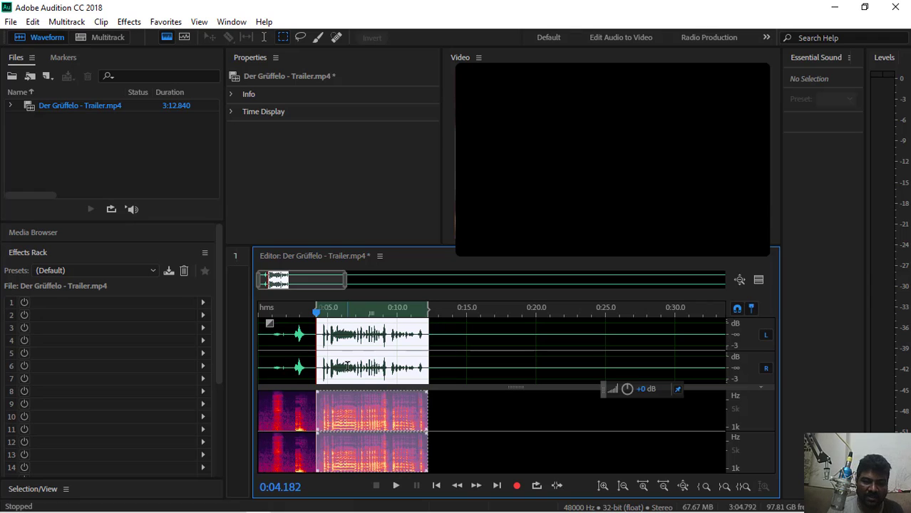
{"action": "left_click", "coordinate": [320, 346]}
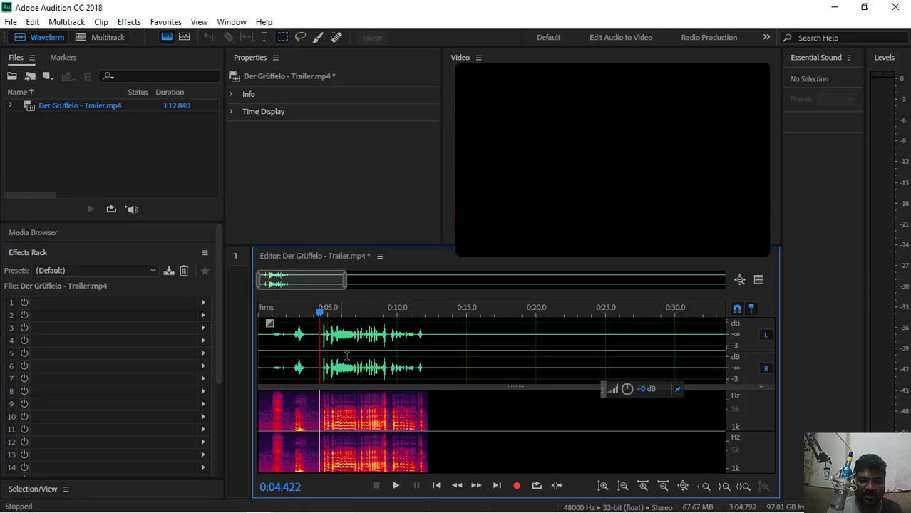
{"action": "key", "text": "space"}
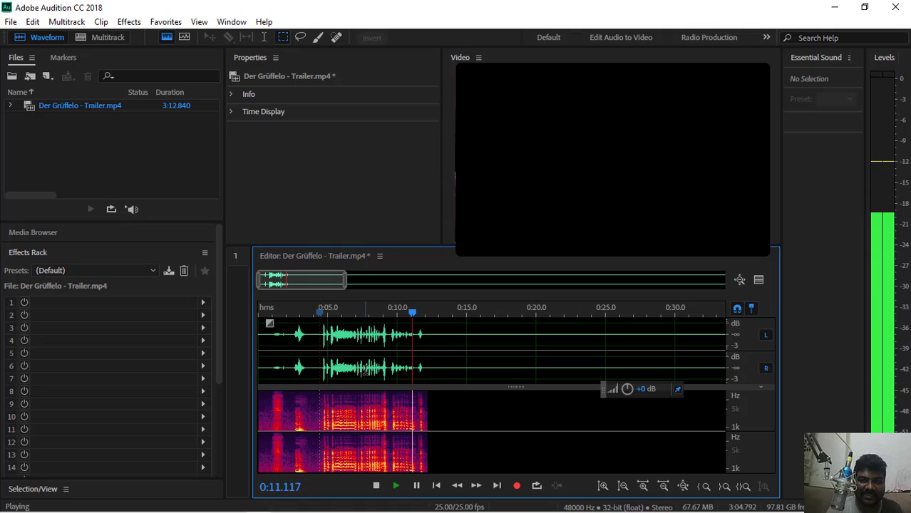
{"action": "key", "text": "space"}
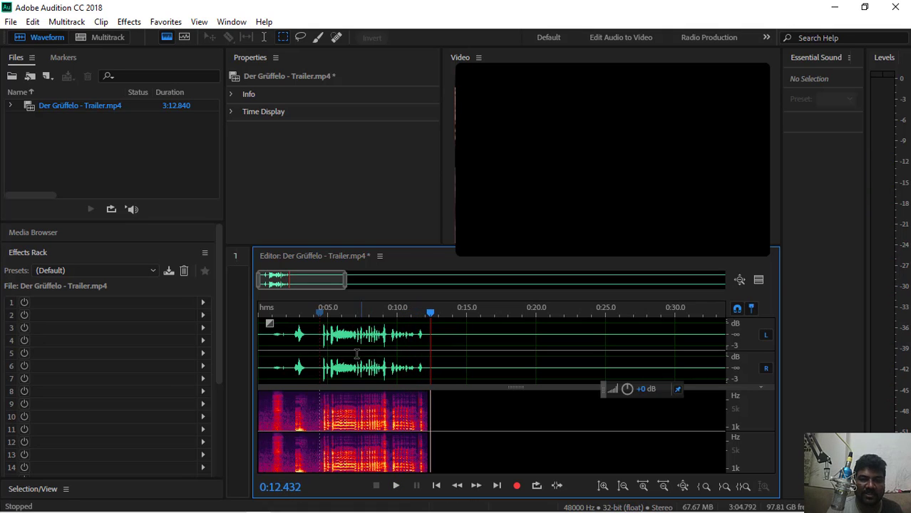
{"action": "left_click_drag", "start_coordinate": [319, 348], "coordinate": [430, 354]}
{"action": "right_click", "coordinate": [405, 362]}
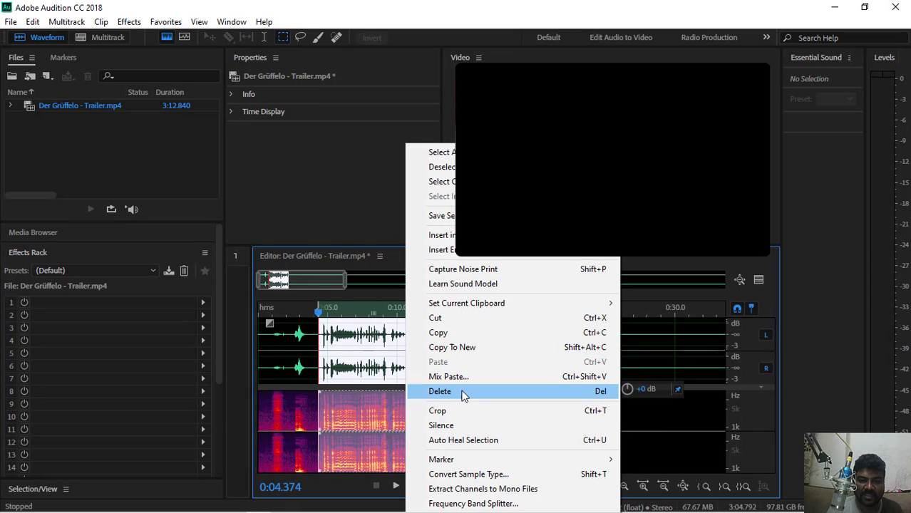
{"action": "left_click", "coordinate": [440, 392]}
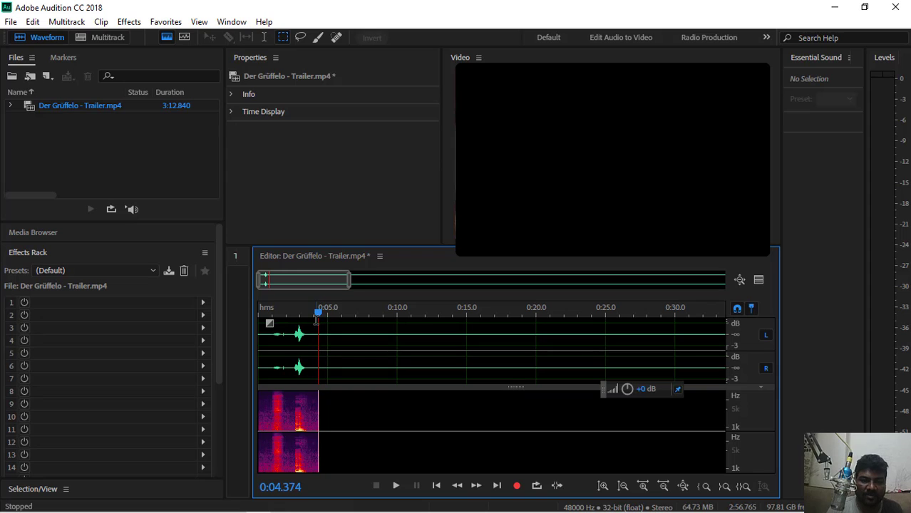
Record a new third take after the second one, from about 0:03.6 to 0:12.5
{"action": "left_click_drag", "start_coordinate": [319, 319], "coordinate": [308, 319]}
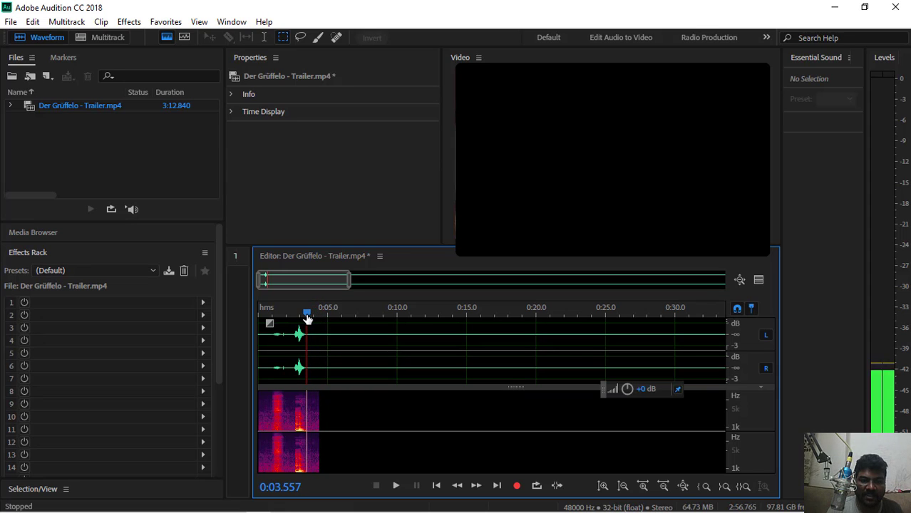
{"action": "left_click", "coordinate": [517, 486]}
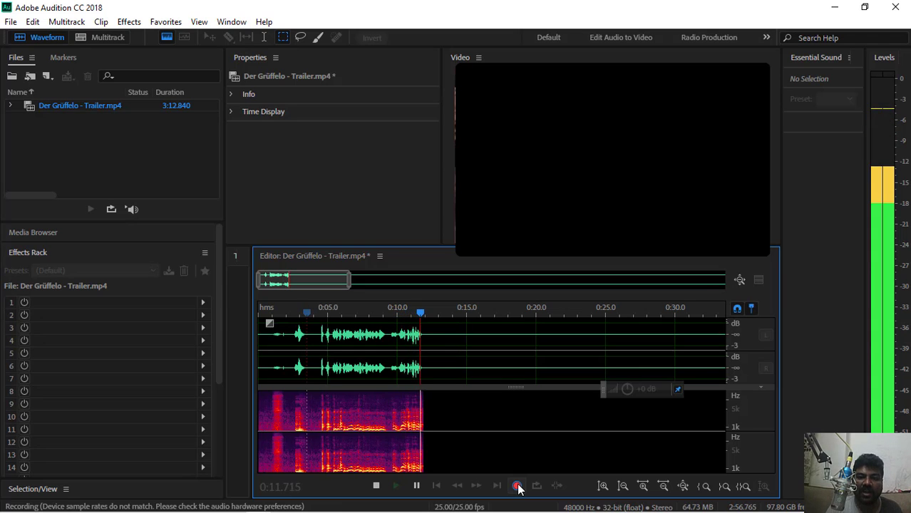
{"action": "left_click", "coordinate": [517, 486]}
Play back the new third take and delete it, from about 0:04.0 to 0:12.6
{"action": "left_click", "coordinate": [316, 352]}
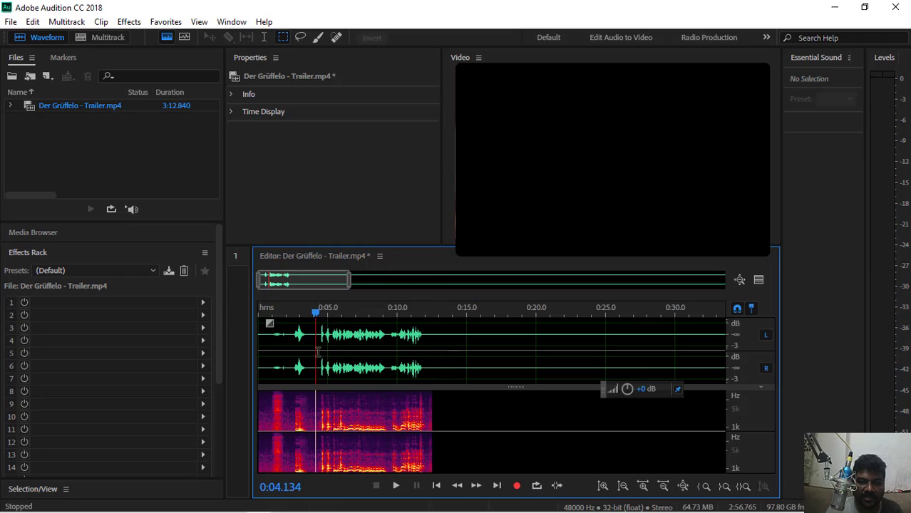
{"action": "key", "text": "space"}
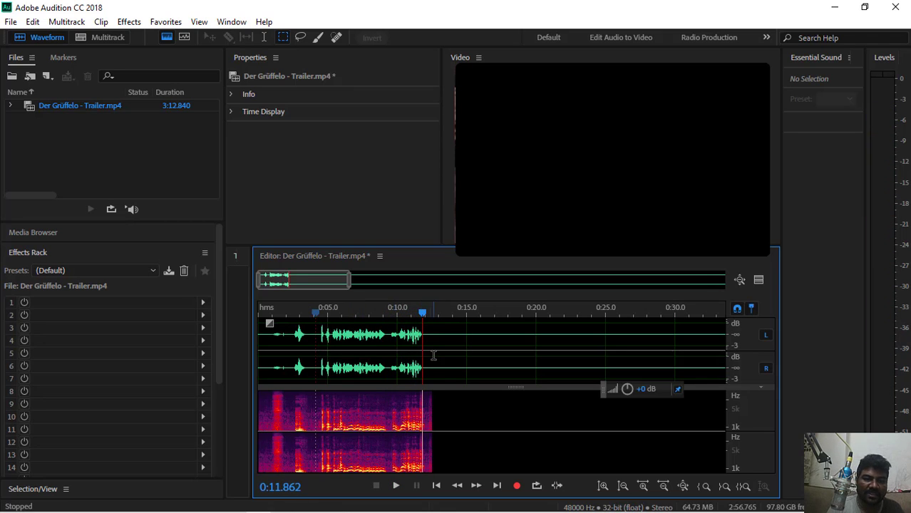
{"action": "left_click_drag", "start_coordinate": [432, 357], "coordinate": [314, 375]}
{"action": "right_click", "coordinate": [353, 355]}
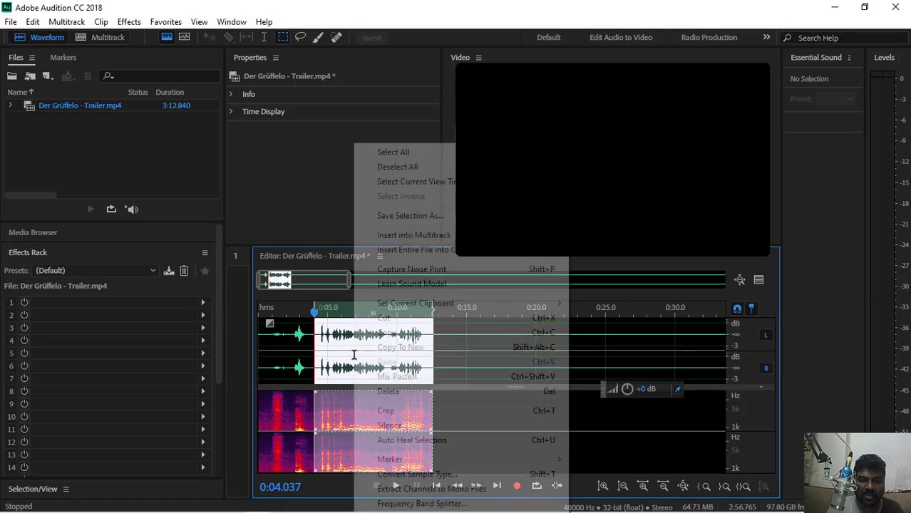
{"action": "left_click", "coordinate": [368, 389]}
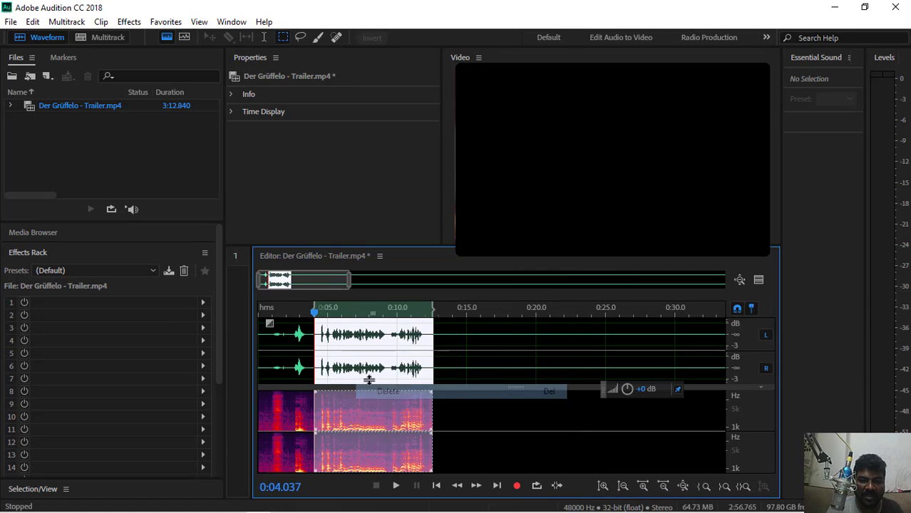
Return the playhead to just after the second take and record the third take again, from about 0:03.6 to 0:11.9
{"action": "left_click", "coordinate": [310, 347]}
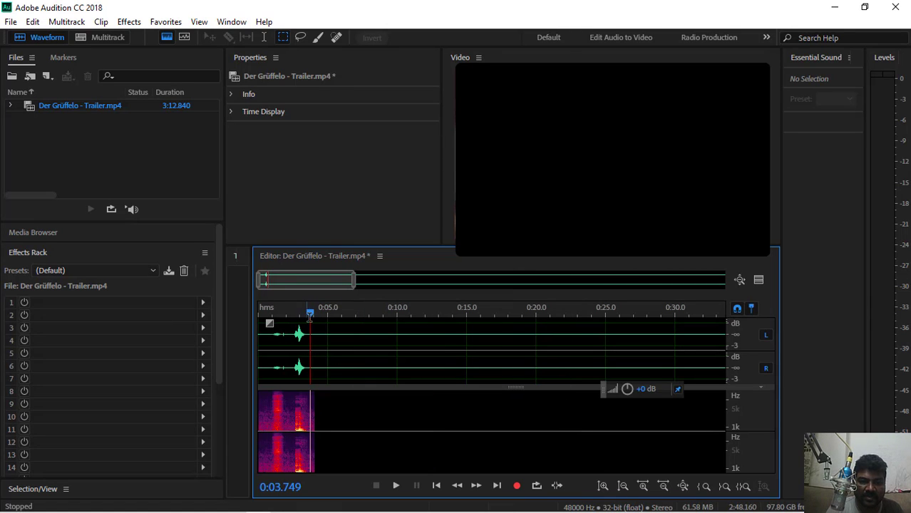
{"action": "left_click_drag", "start_coordinate": [310, 313], "coordinate": [306, 314]}
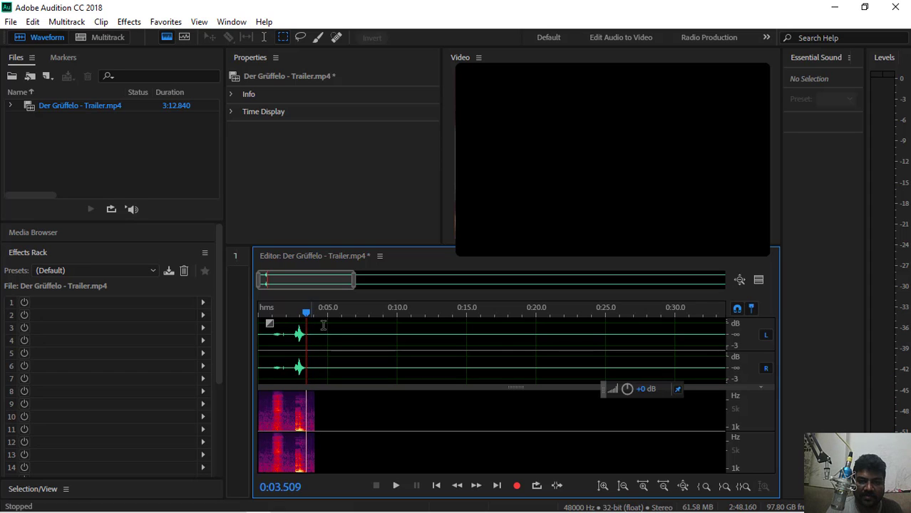
{"action": "key", "text": "space"}
{"action": "key", "text": "space"}
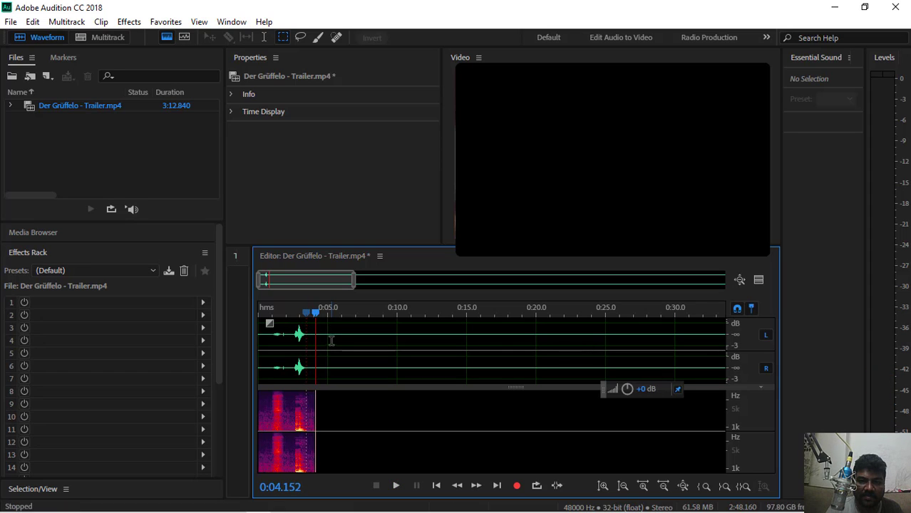
{"action": "left_click_drag", "start_coordinate": [317, 317], "coordinate": [308, 314]}
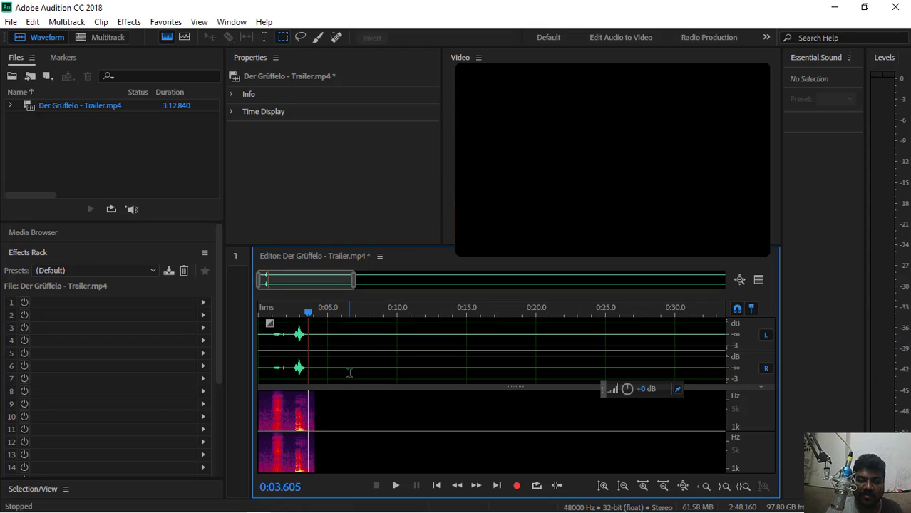
{"action": "left_click_drag", "start_coordinate": [307, 315], "coordinate": [307, 324]}
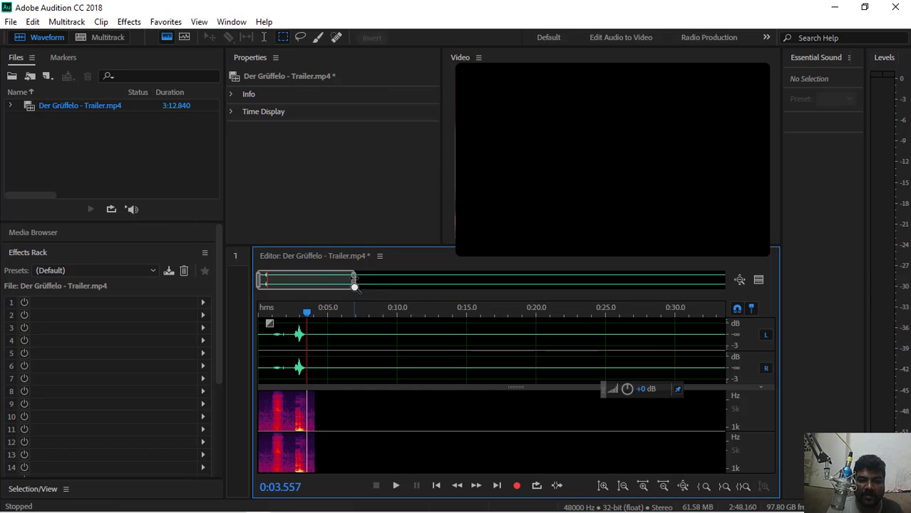
{"action": "left_click_drag", "start_coordinate": [354, 279], "coordinate": [470, 280]}
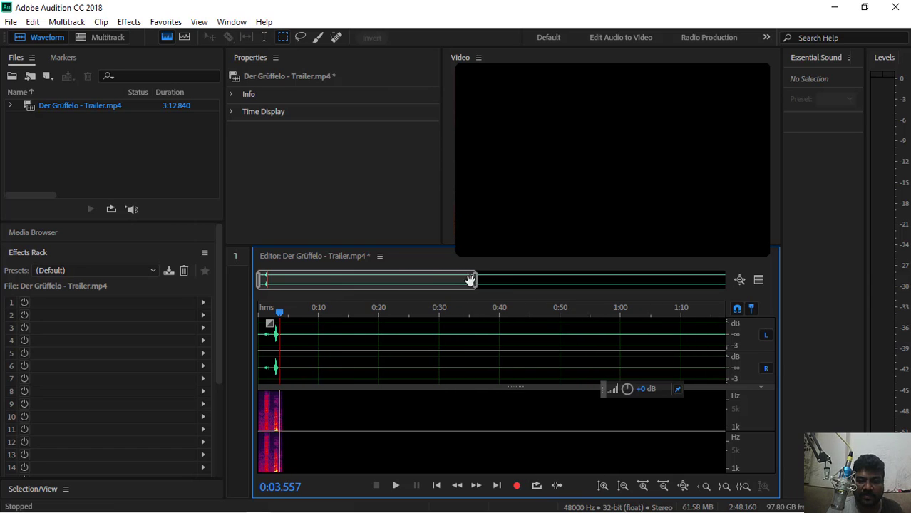
{"action": "left_click", "coordinate": [516, 486]}
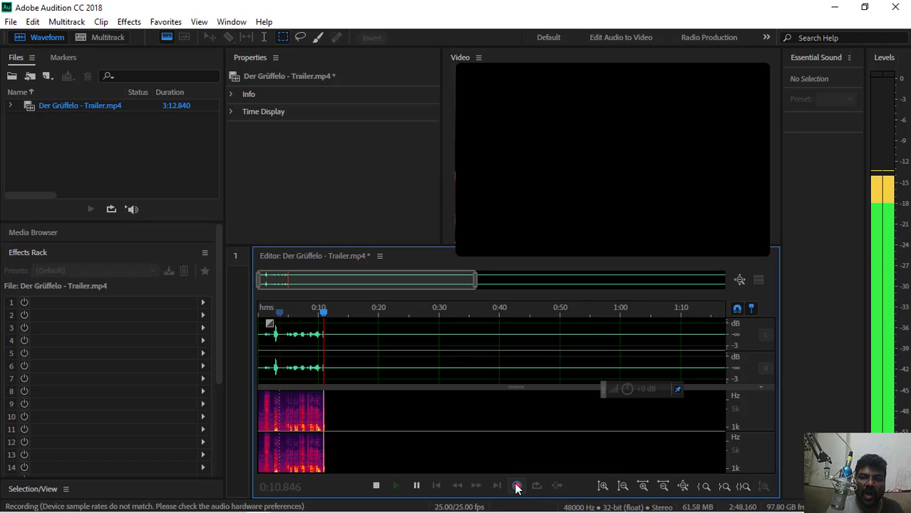
{"action": "left_click", "coordinate": [517, 486]}
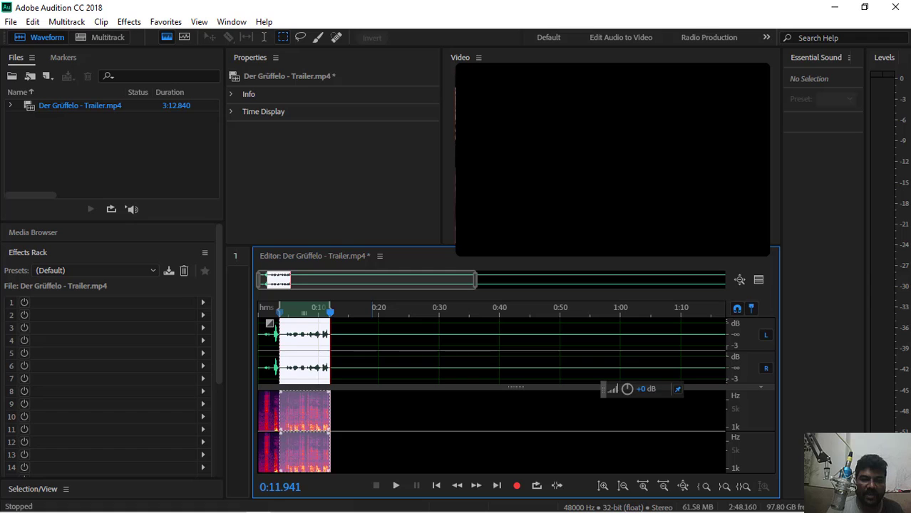
Play back the third take from just after the second take to its end at about 0:12
{"action": "left_click", "coordinate": [283, 346]}
{"action": "key", "text": "space"}
{"action": "key", "text": "space"}
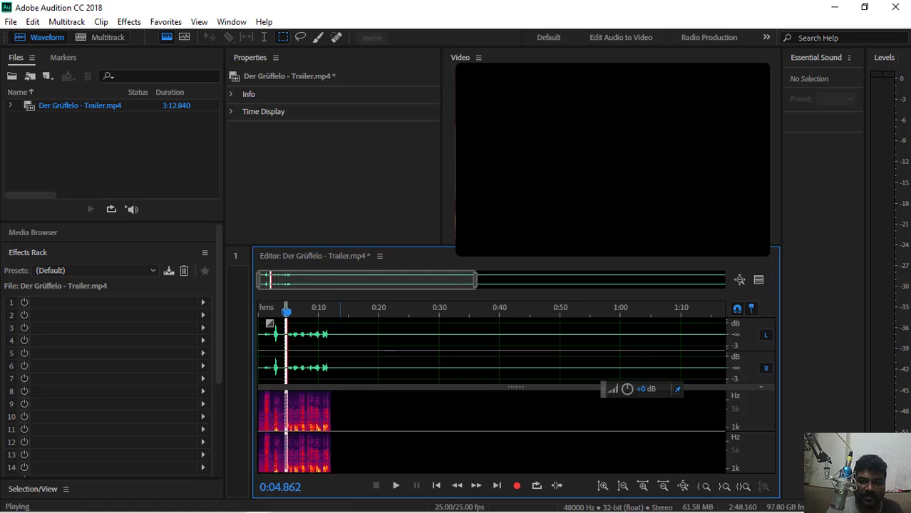
{"action": "left_click", "coordinate": [295, 347]}
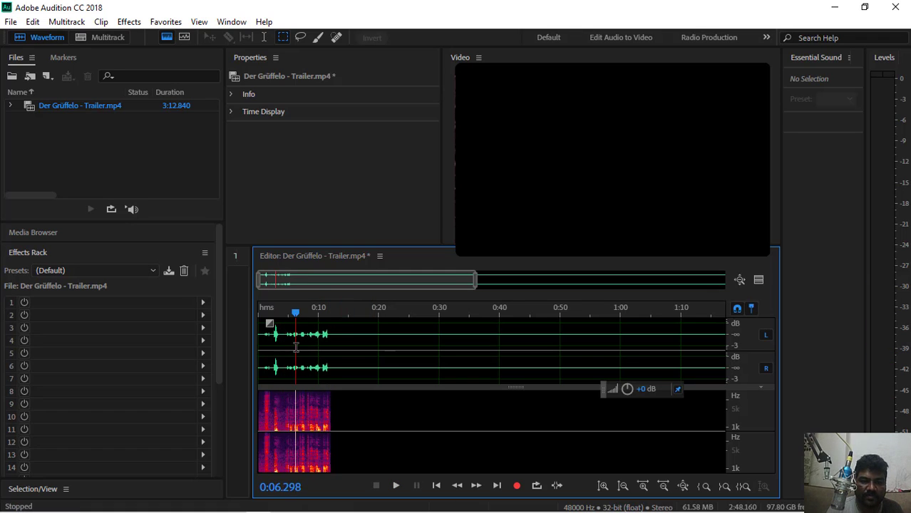
{"action": "left_click", "coordinate": [282, 350]}
{"action": "key", "text": "space"}
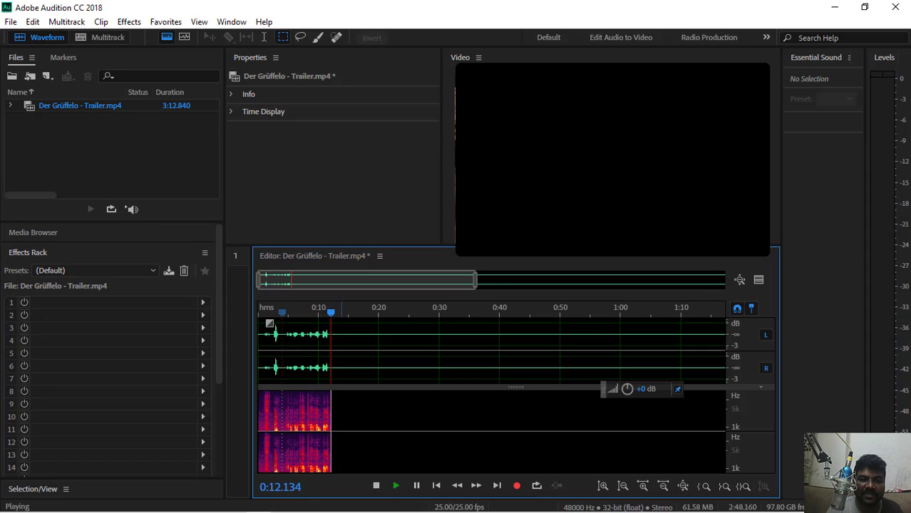
{"action": "key", "text": "space"}
Delete the third take, from about 0:03.8 to 0:12.4
{"action": "left_click_drag", "start_coordinate": [284, 352], "coordinate": [335, 355]}
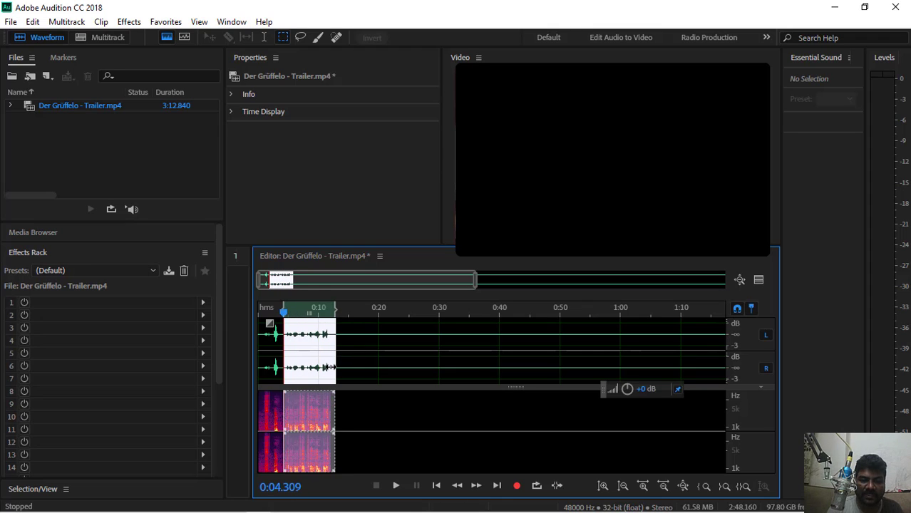
{"action": "left_click", "coordinate": [340, 355]}
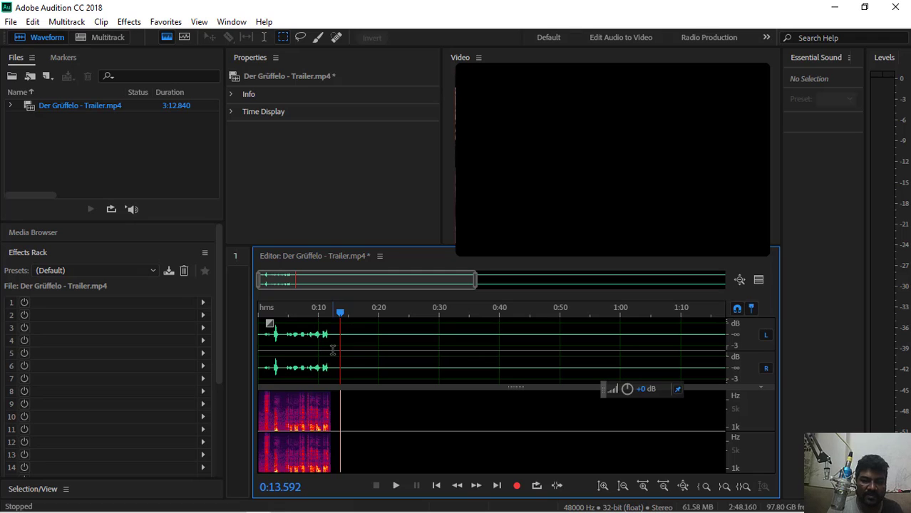
{"action": "left_click_drag", "start_coordinate": [332, 350], "coordinate": [281, 361]}
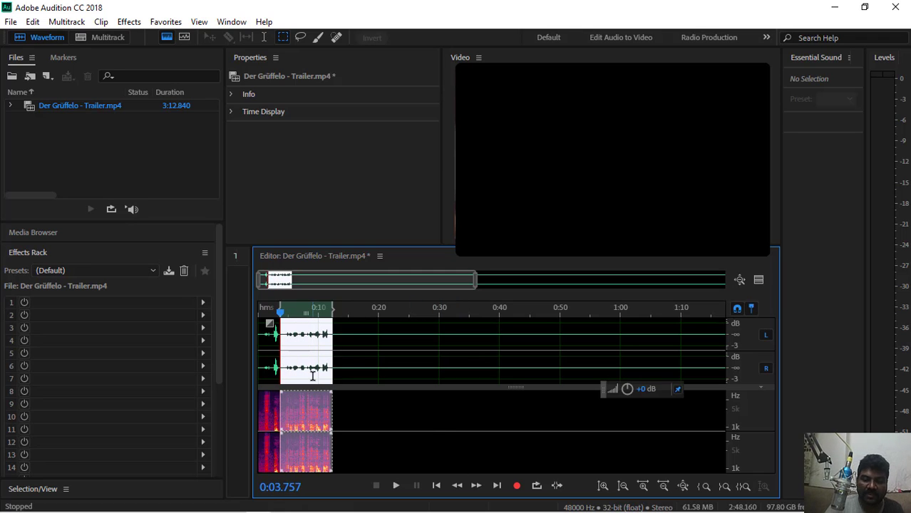
{"action": "key", "text": "Delete"}
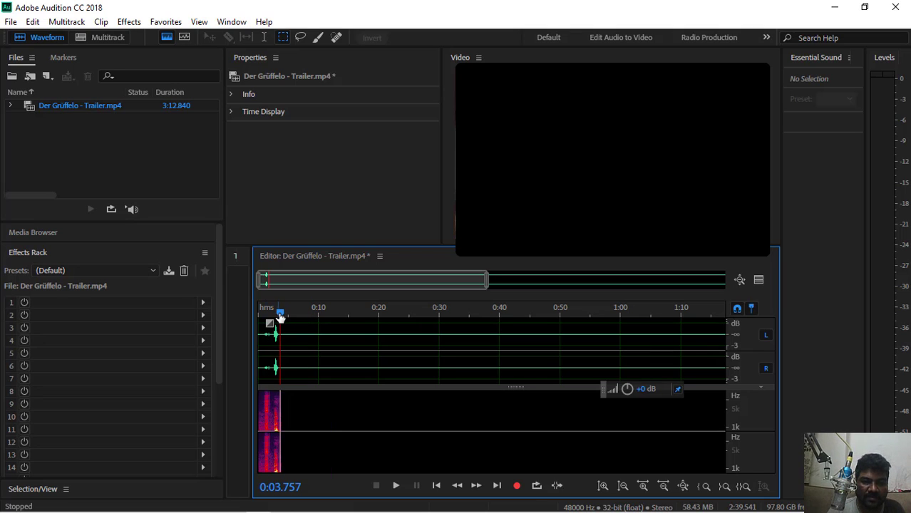
Move the playhead to about 0:03.5, just after the second take, and record the third take again until about 0:12.6
{"action": "key", "text": "space"}
{"action": "key", "text": "space"}
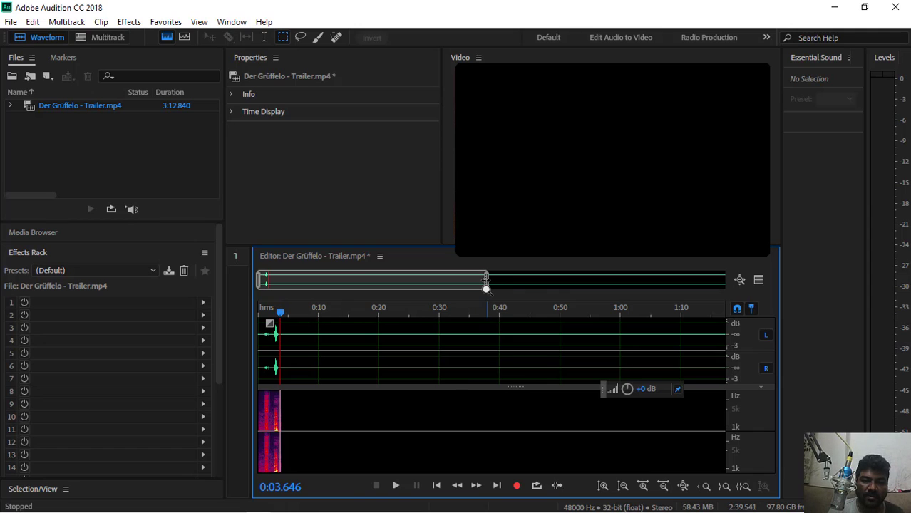
{"action": "left_click_drag", "start_coordinate": [486, 285], "coordinate": [323, 316]}
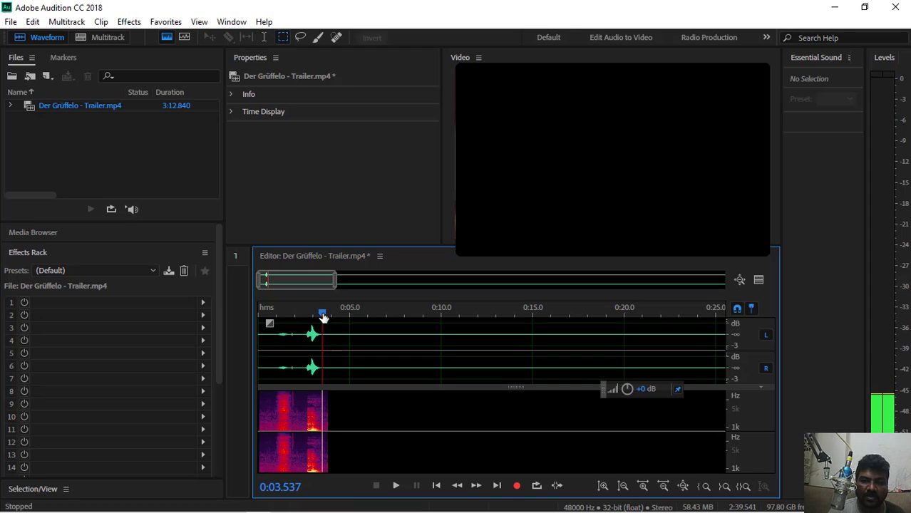
{"action": "left_click", "coordinate": [517, 486]}
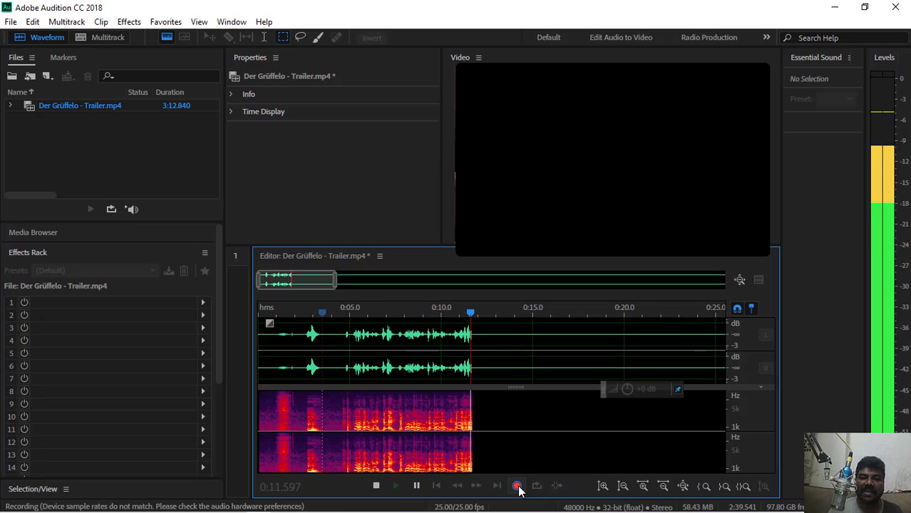
{"action": "left_click", "coordinate": [518, 486]}
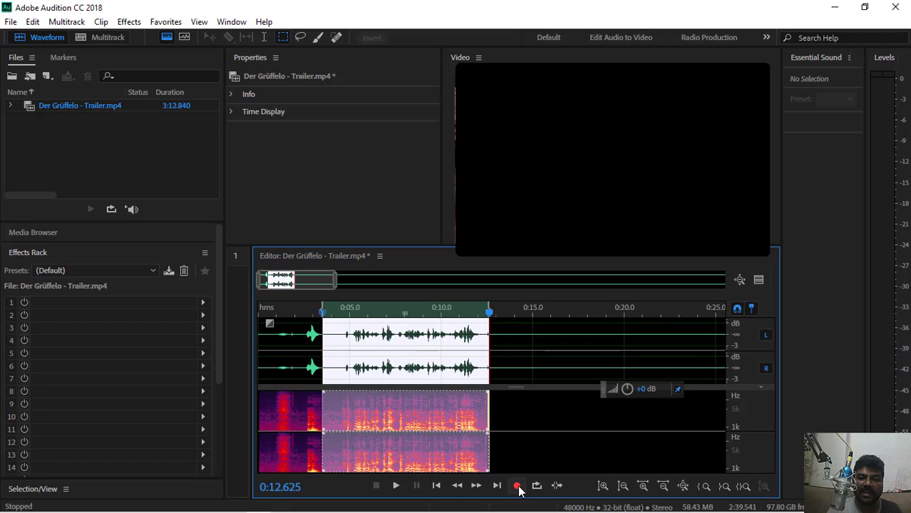
Play back the new take and delete the silent gap before it, from about 0:03.7 to 0:04.7
{"action": "left_click", "coordinate": [342, 351]}
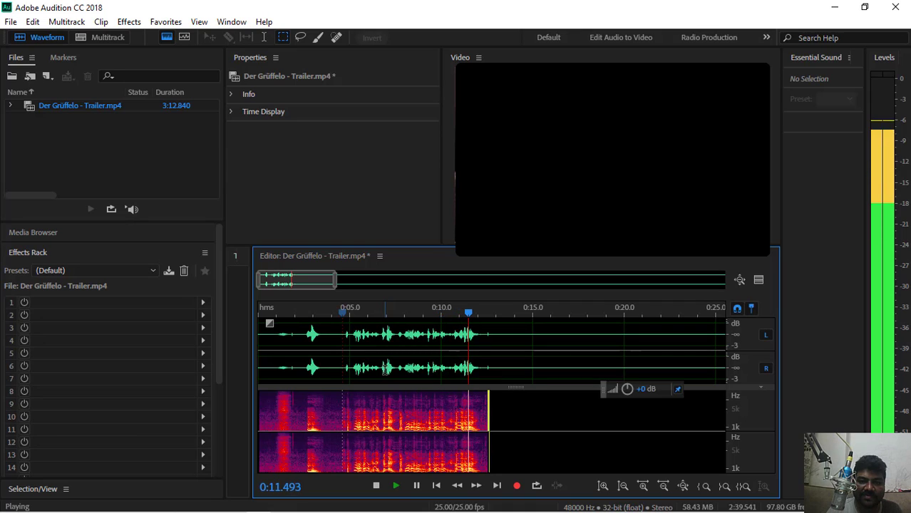
{"action": "key", "text": "space"}
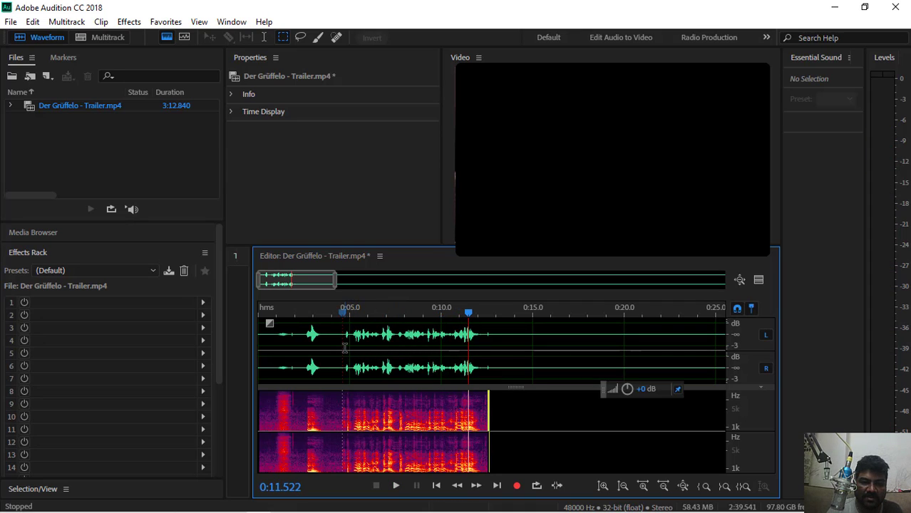
{"action": "left_click_drag", "start_coordinate": [344, 348], "coordinate": [326, 348]}
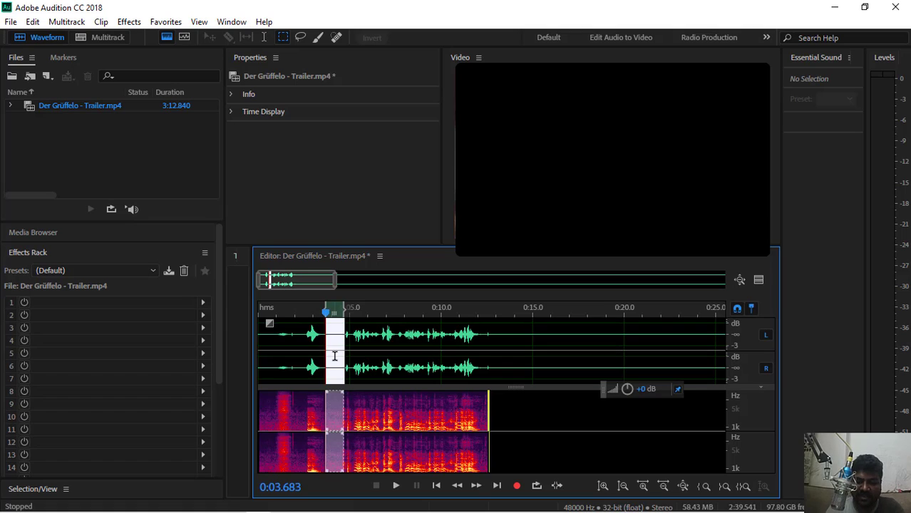
{"action": "key", "text": "Delete"}
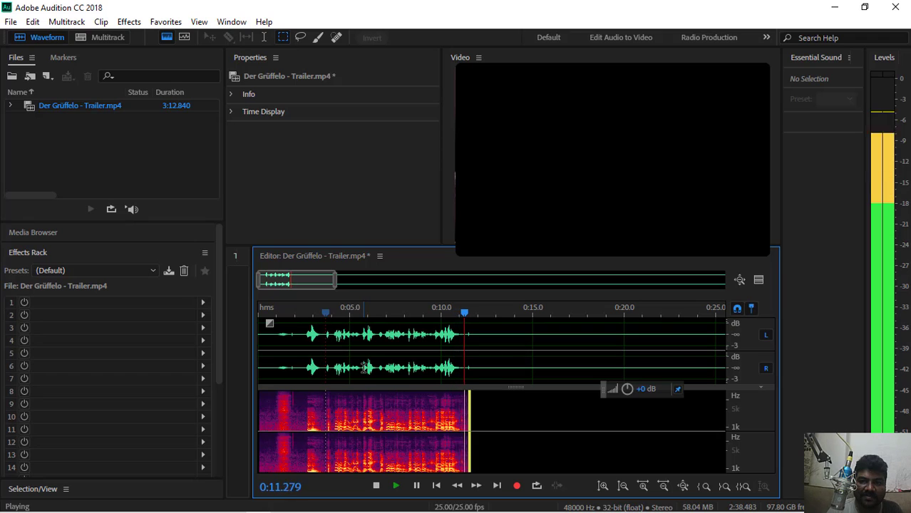
Stop the playback and delete the shifted third take, from about 0:03.7 to 0:11.9
{"action": "key", "text": "space"}
{"action": "left_click_drag", "start_coordinate": [325, 349], "coordinate": [475, 360]}
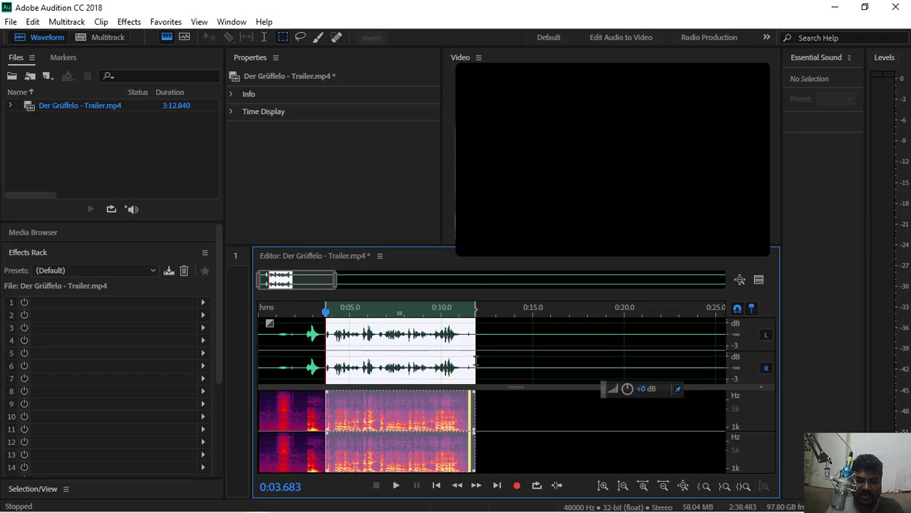
{"action": "key", "text": "Delete"}
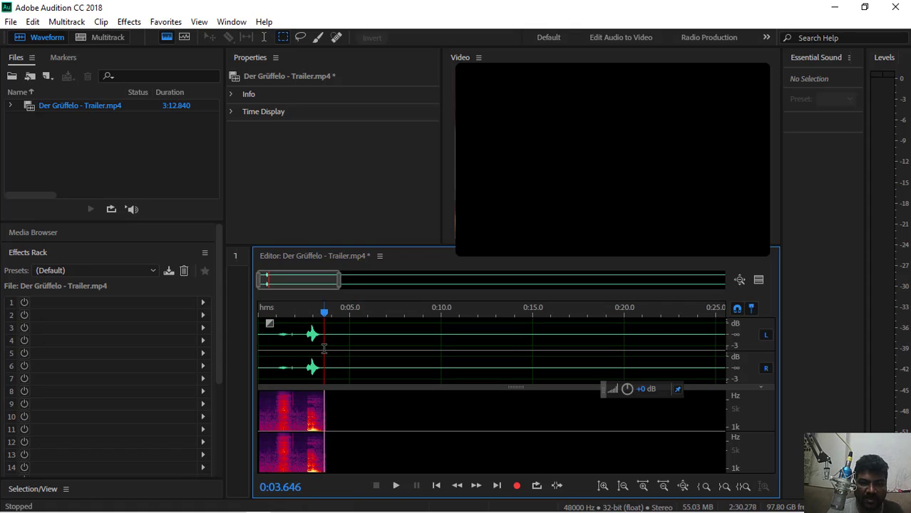
Record another third take right after the second one, from about 0:03.5 to 0:12.5
{"action": "left_click", "coordinate": [321, 352]}
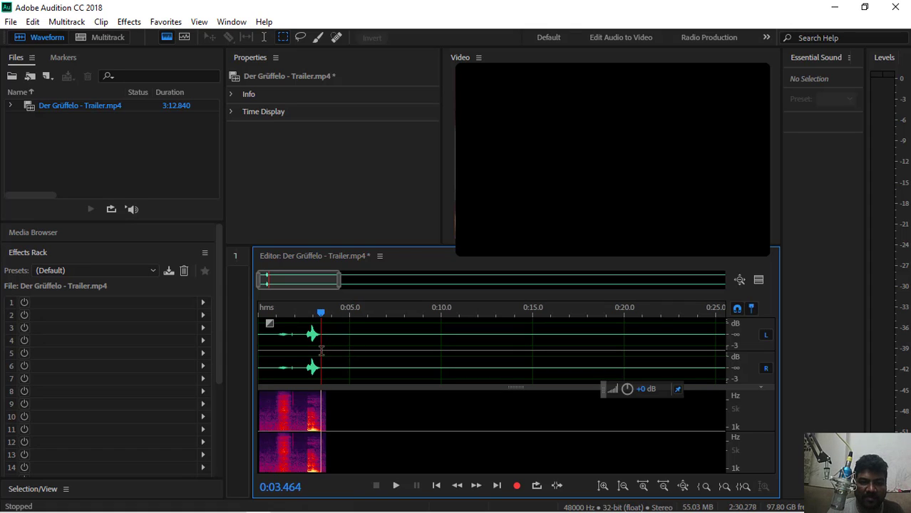
{"action": "left_click", "coordinate": [518, 486]}
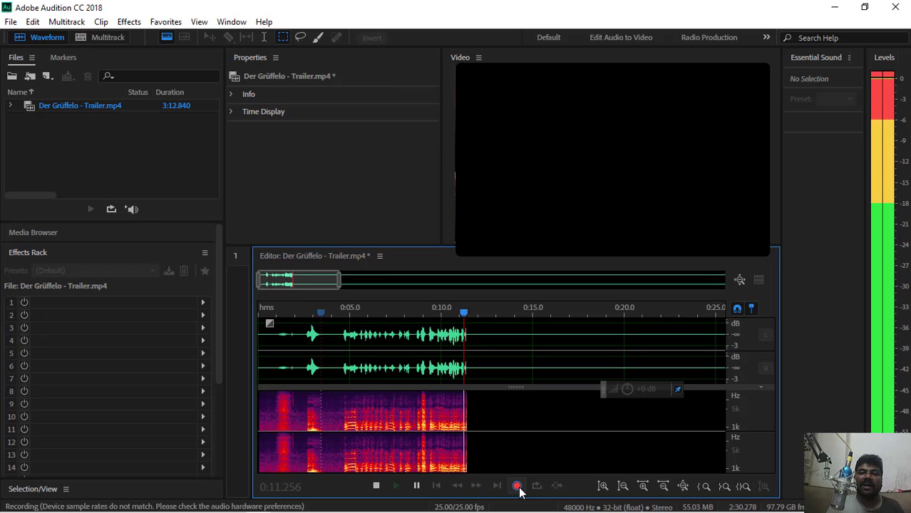
{"action": "left_click", "coordinate": [516, 486]}
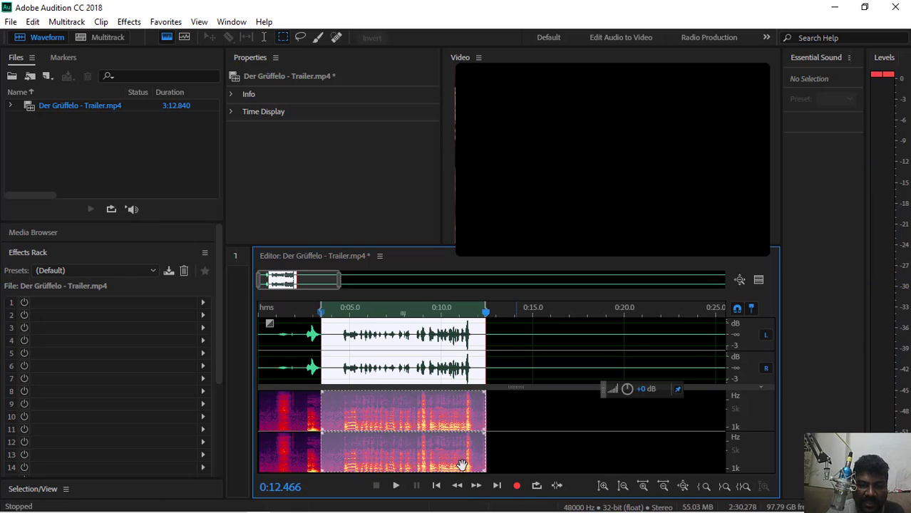
Play back the newly recorded third take twice, from about 0:04 to 0:12
{"action": "left_click", "coordinate": [333, 344]}
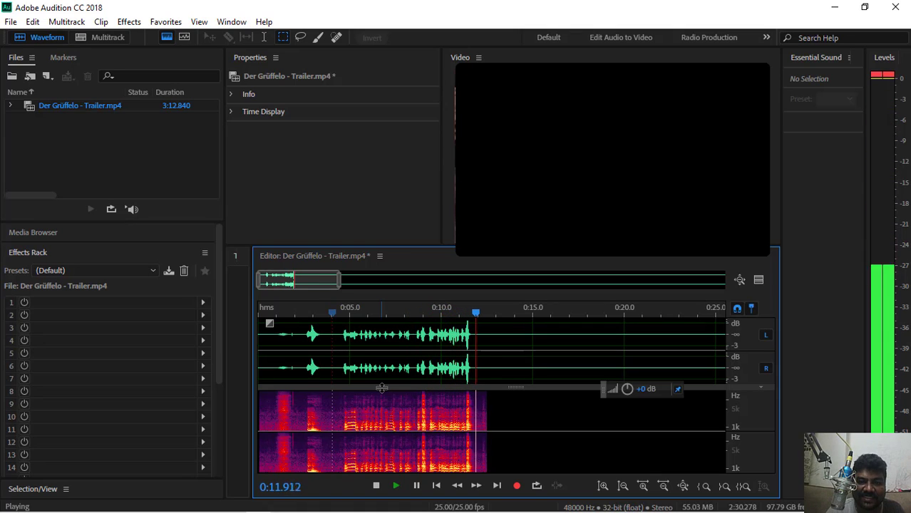
{"action": "key", "text": "space"}
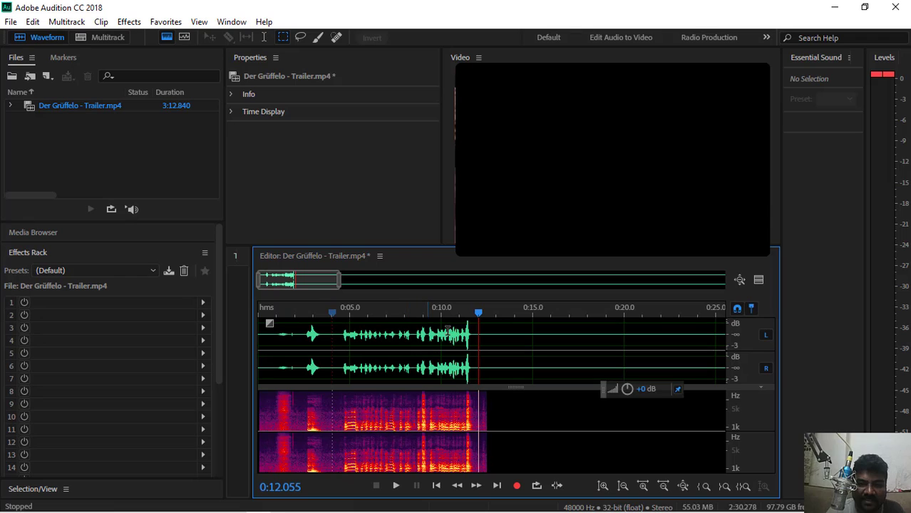
{"action": "left_click", "coordinate": [339, 350]}
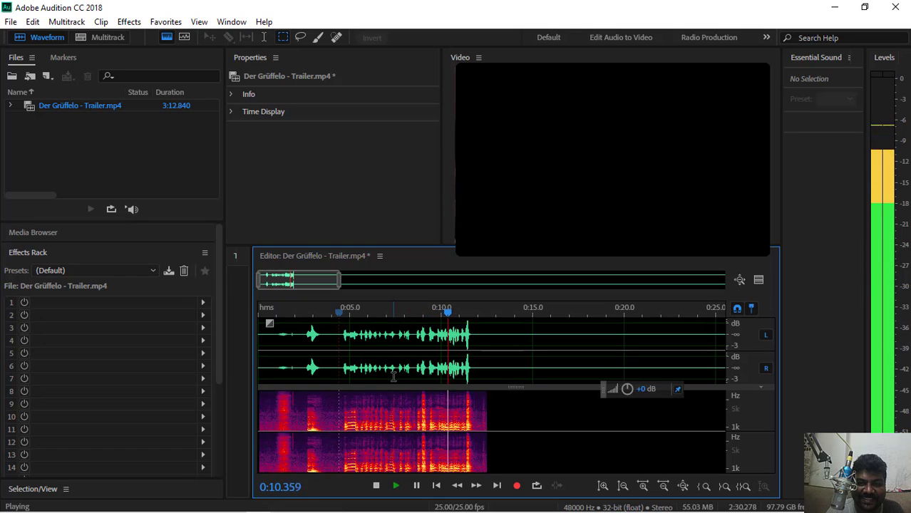
{"action": "key", "text": "space"}
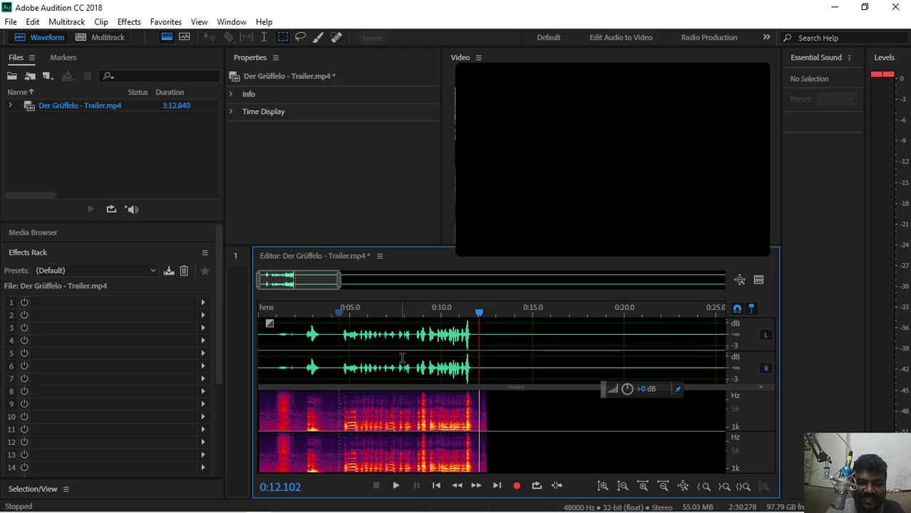
Play back the middle of the third take, from about 0:08.0 to 0:09.6, to locate the phrase to replace
{"action": "left_click", "coordinate": [407, 351]}
{"action": "left_click", "coordinate": [400, 353]}
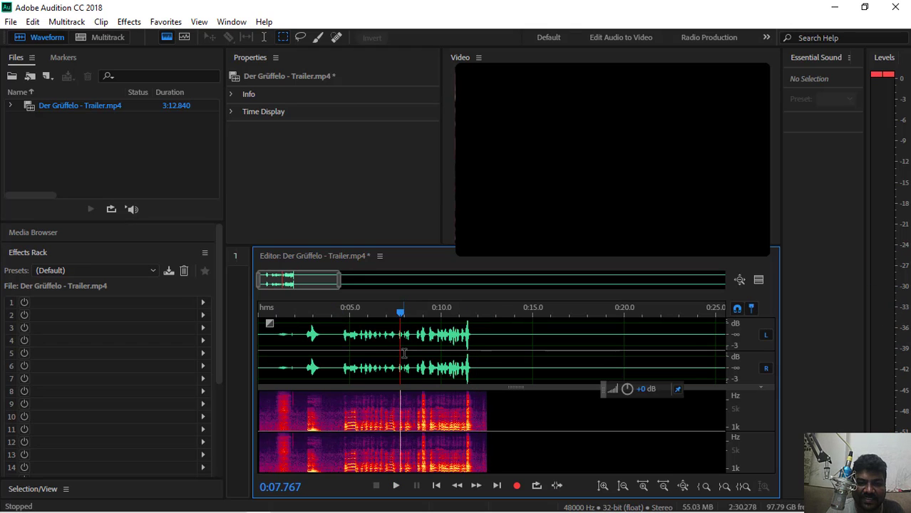
{"action": "left_click", "coordinate": [405, 354]}
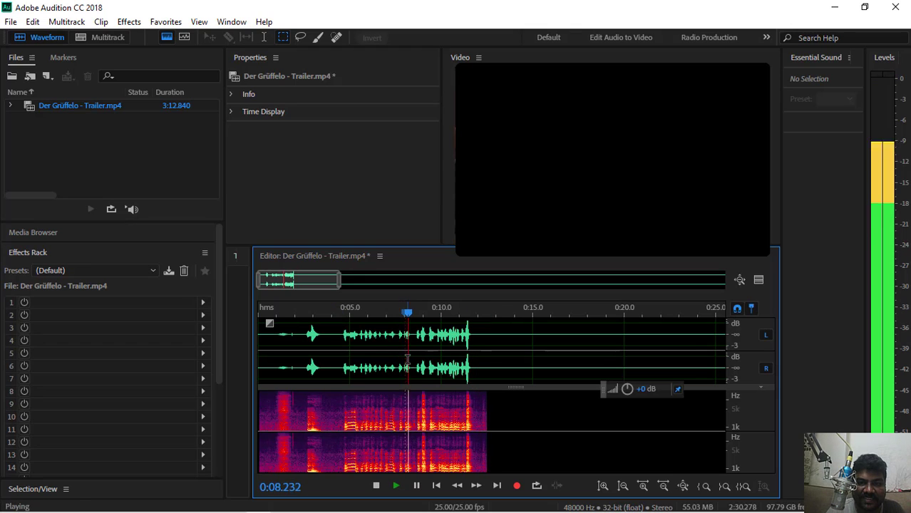
{"action": "key", "text": "space"}
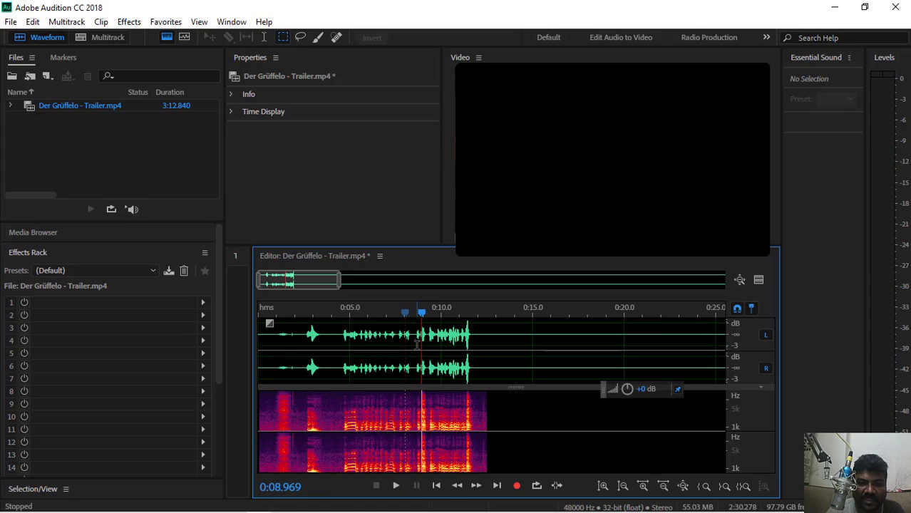
{"action": "left_click_drag", "start_coordinate": [422, 315], "coordinate": [419, 313]}
{"action": "key", "text": "space"}
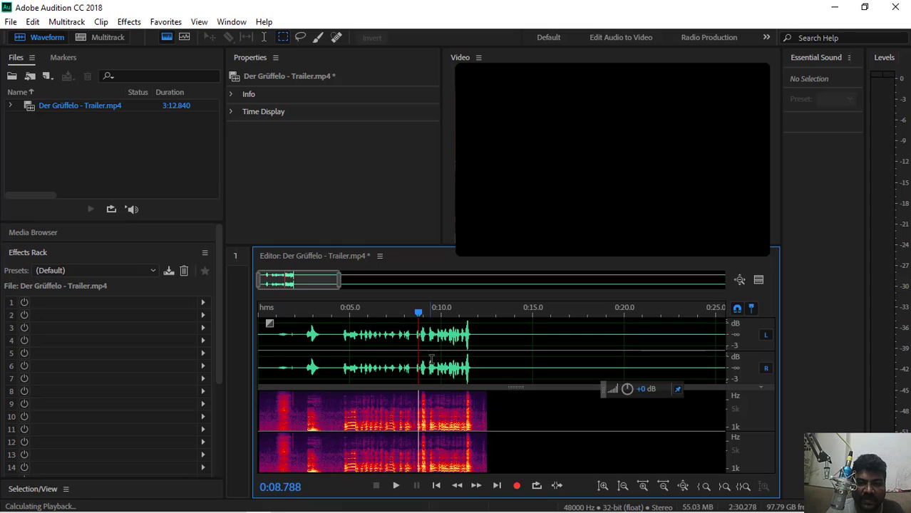
{"action": "key", "text": "space"}
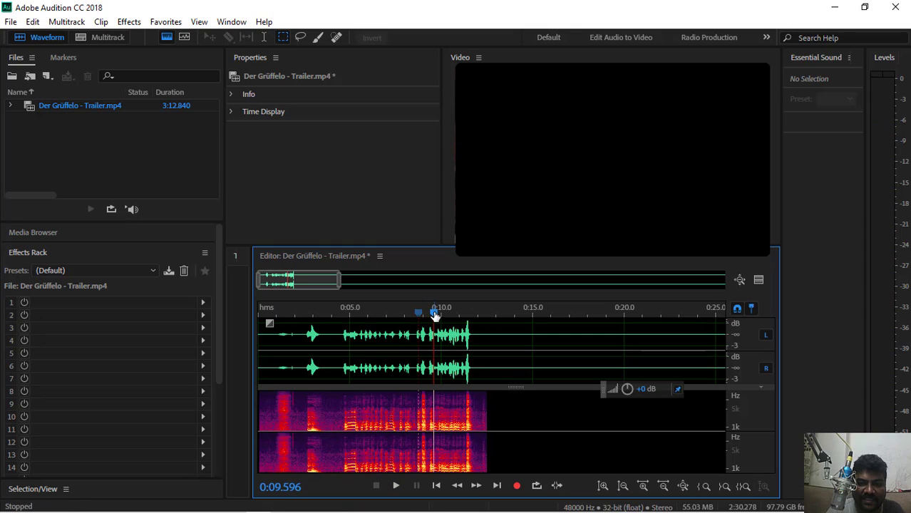
Try re-recording over the phrase from about 0:08.9 to 0:10.4, and undo that recording
{"action": "left_click_drag", "start_coordinate": [435, 314], "coordinate": [420, 313]}
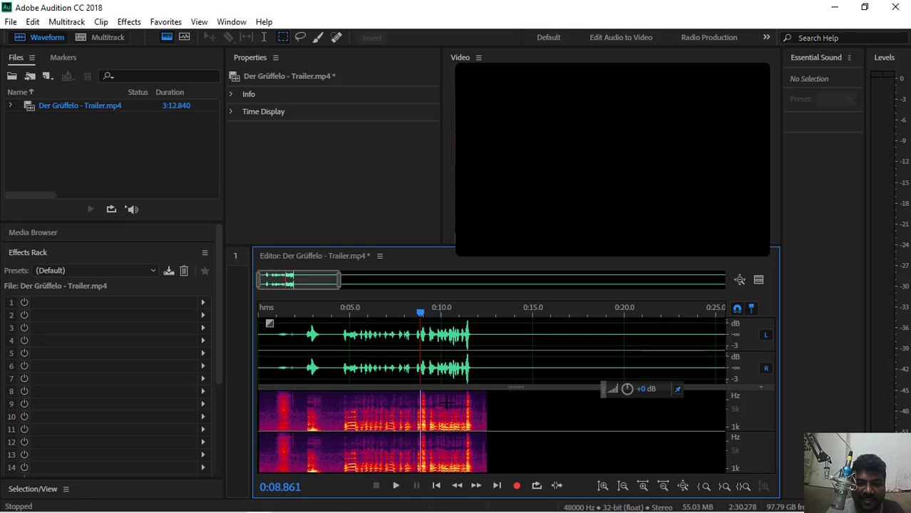
{"action": "left_click", "coordinate": [517, 486]}
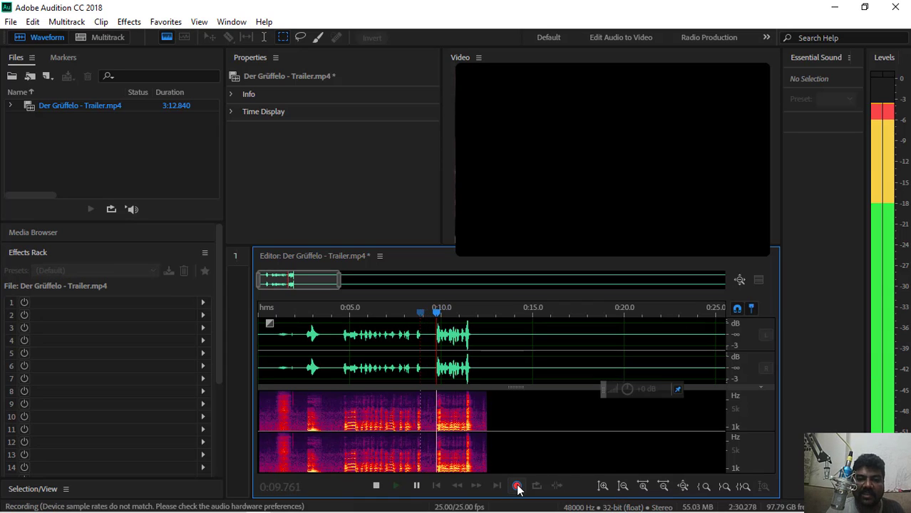
{"action": "key", "text": "space"}
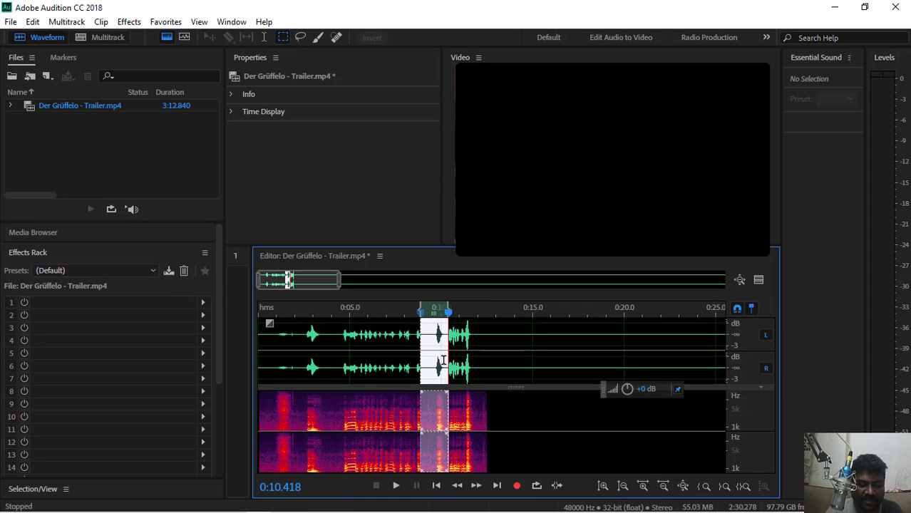
{"action": "key", "text": "ctrl+z"}
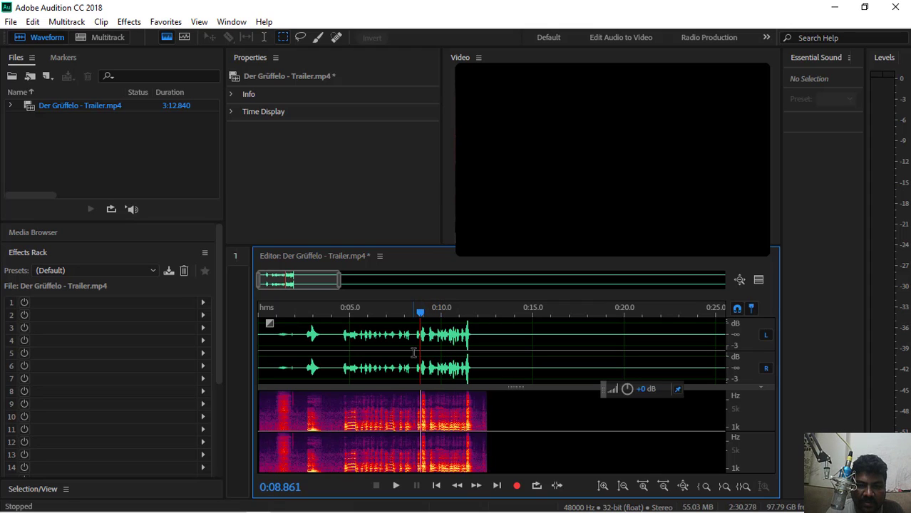
Play back the short passage from about 0:08.5 to 0:09.0 to pinpoint the sound to replace
{"action": "left_click", "coordinate": [413, 352]}
{"action": "key", "text": "space"}
{"action": "key", "text": "space"}
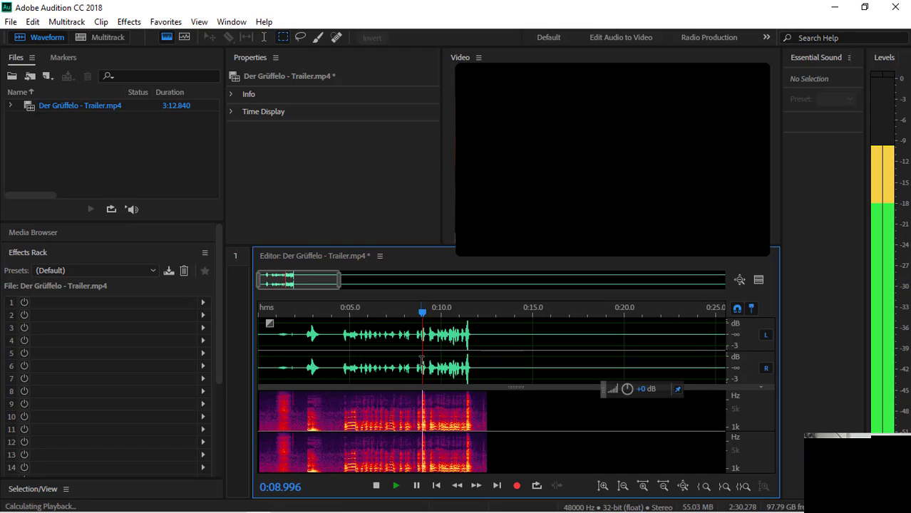
{"action": "key", "text": "space"}
Copy the quiet gap from about 0:08.5 to 0:08.8 and paste it over the sound from about 0:08.9 to 0:09.2
{"action": "left_click_drag", "start_coordinate": [421, 352], "coordinate": [416, 352]}
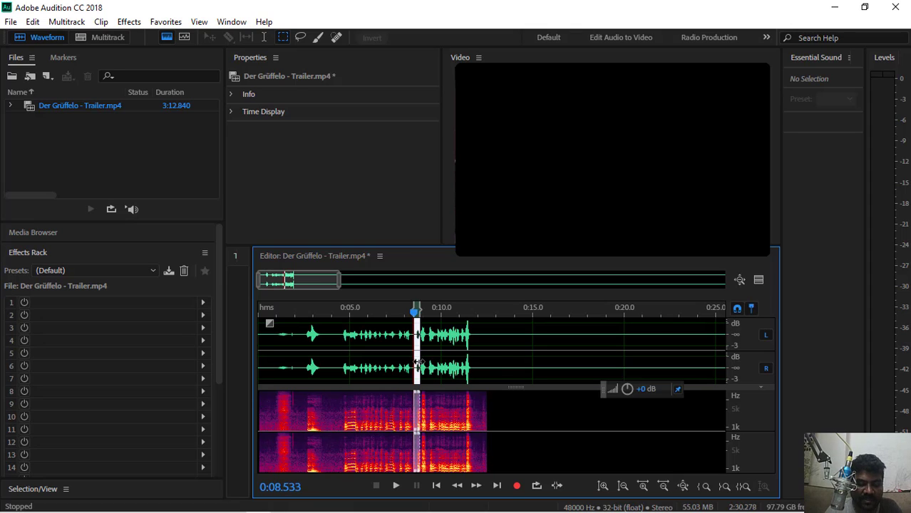
{"action": "key", "text": "ctrl+c"}
{"action": "left_click", "coordinate": [423, 353]}
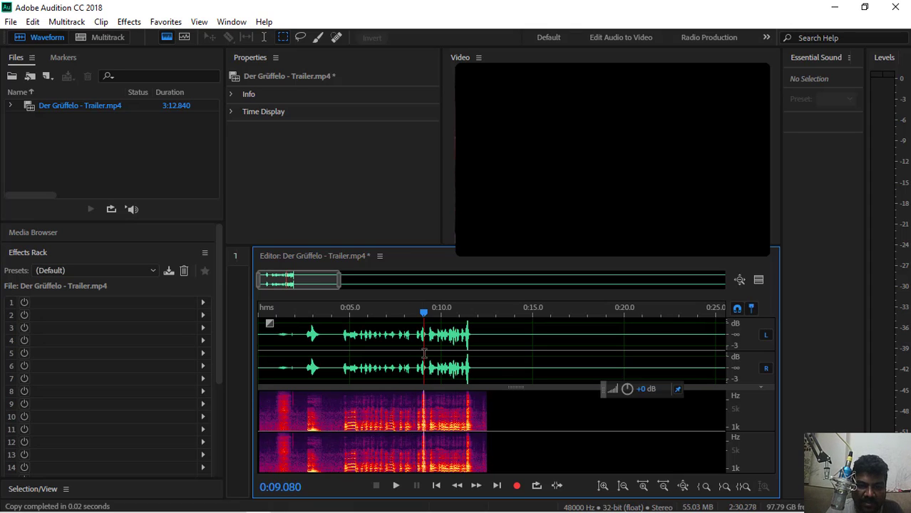
{"action": "left_click_drag", "start_coordinate": [430, 352], "coordinate": [422, 352]}
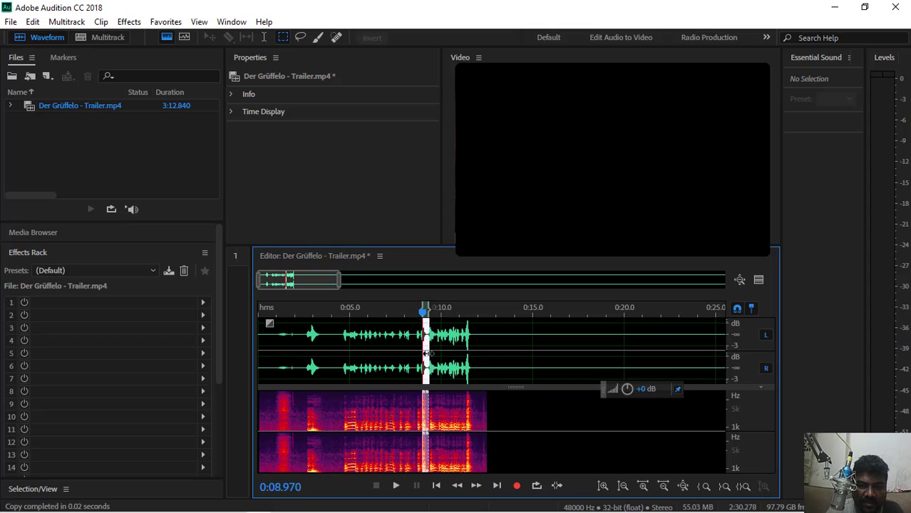
{"action": "left_click", "coordinate": [417, 354]}
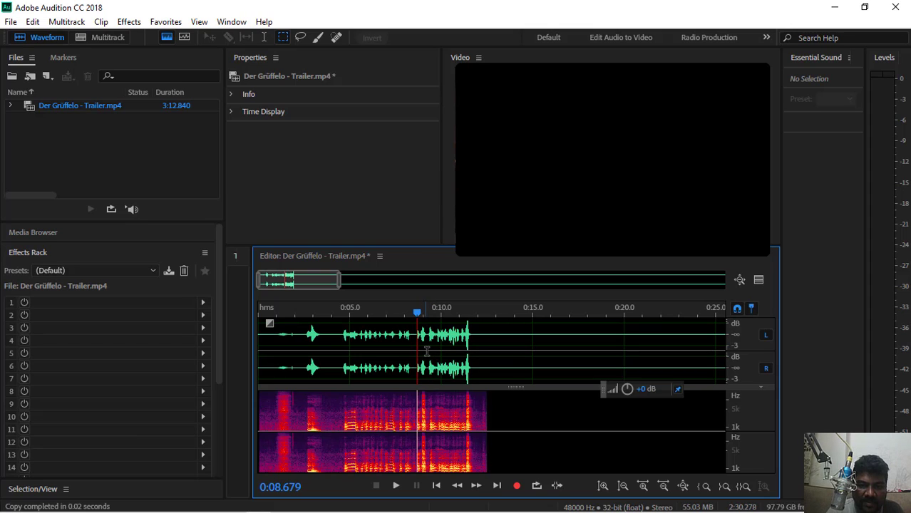
{"action": "left_click_drag", "start_coordinate": [427, 348], "coordinate": [421, 348]}
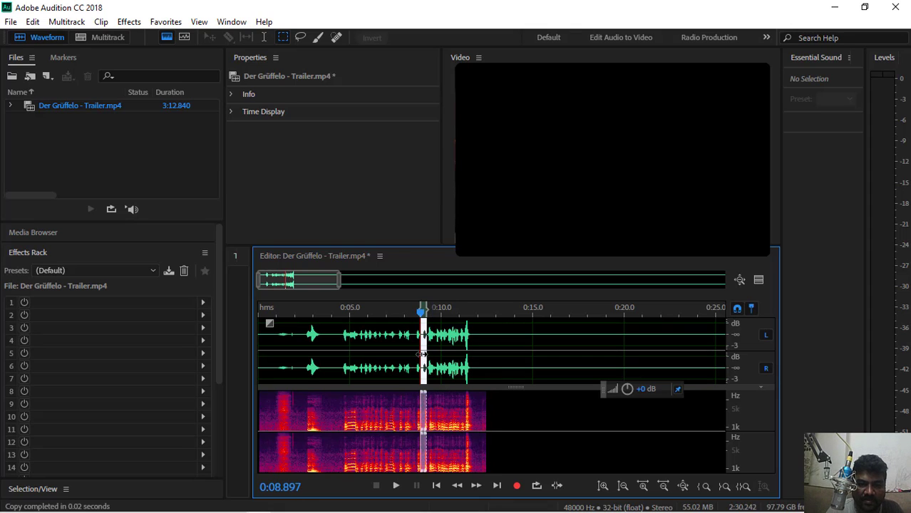
Play back the repair, and delete the gaps from about 0:08.4 to 0:08.6 and from about 0:04.1 to 0:04.4
{"action": "left_click", "coordinate": [410, 349]}
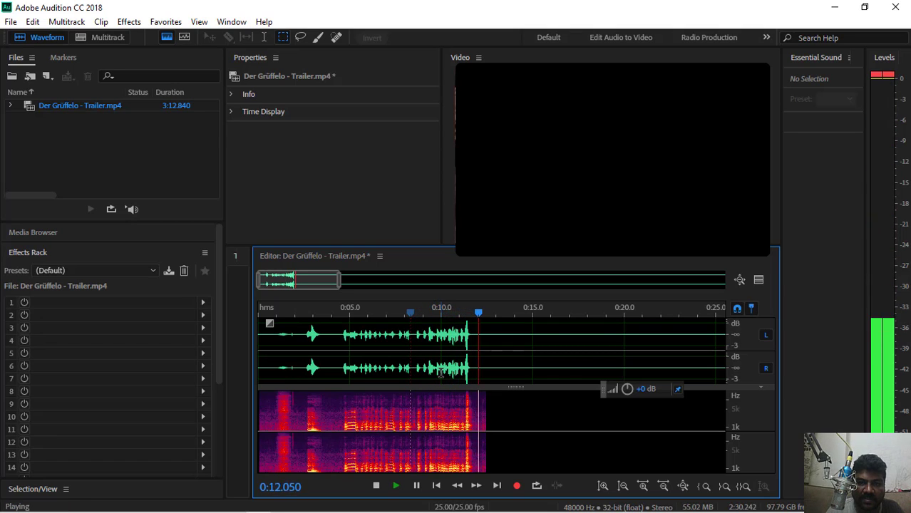
{"action": "key", "text": "space"}
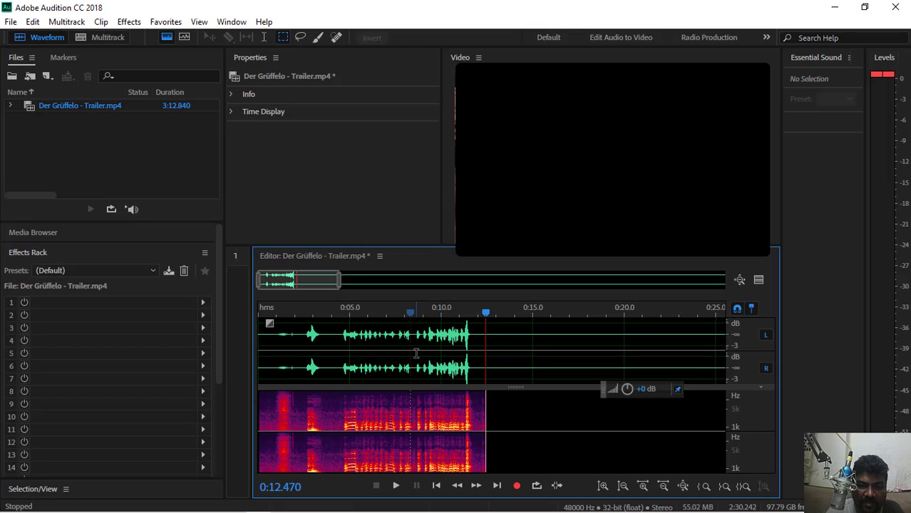
{"action": "left_click", "coordinate": [412, 353]}
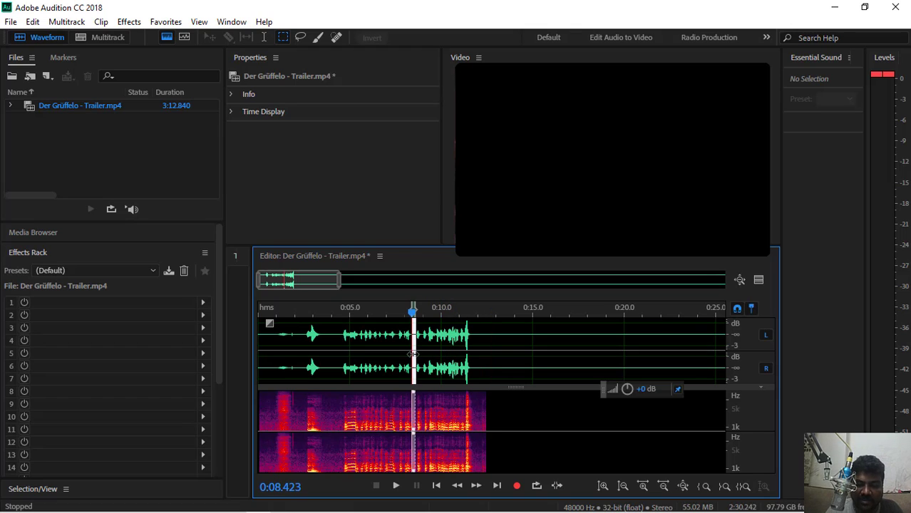
{"action": "key", "text": "Delete"}
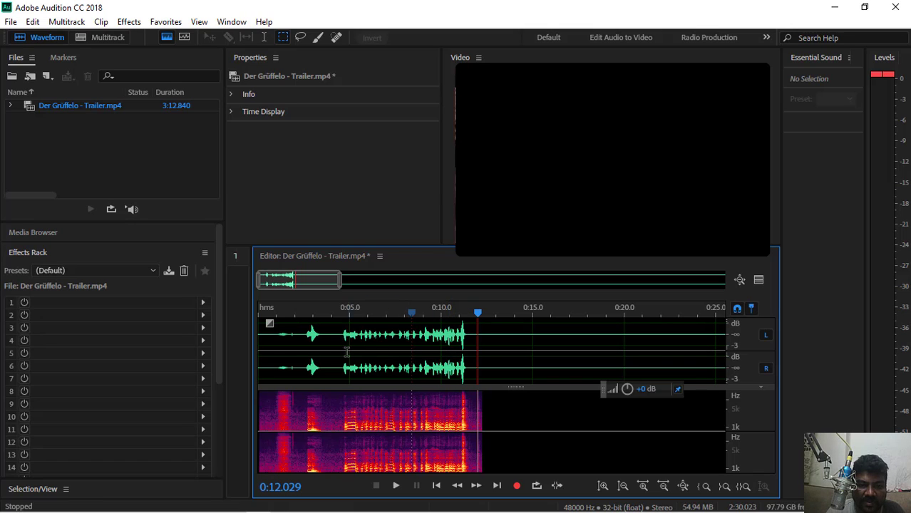
{"action": "left_click_drag", "start_coordinate": [339, 352], "coordinate": [333, 353]}
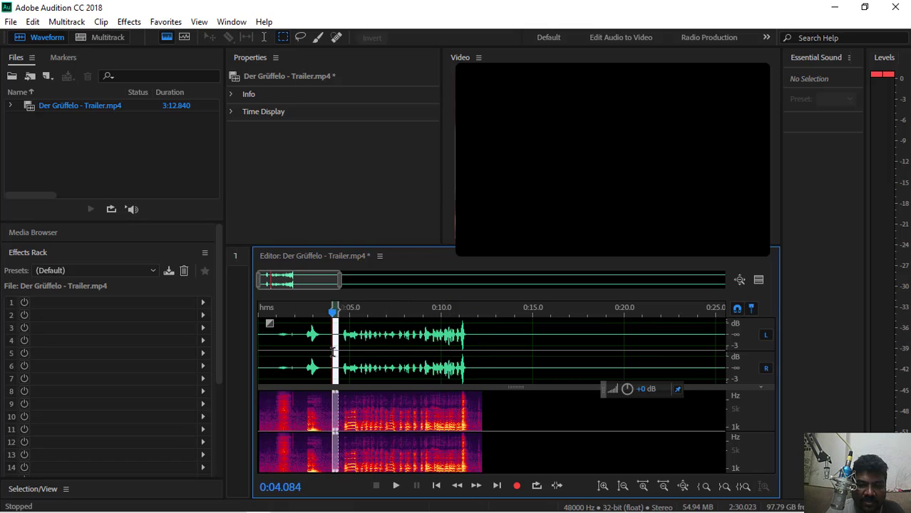
{"action": "key", "text": "Delete"}
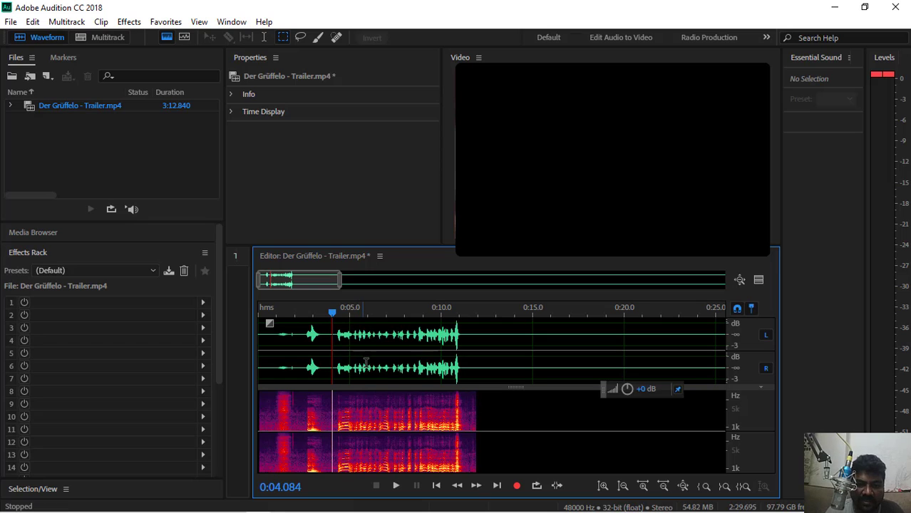
Play back the tightened third take from about 0:04.1, and replay all recorded takes from about 0:01.1
{"action": "key", "text": "space"}
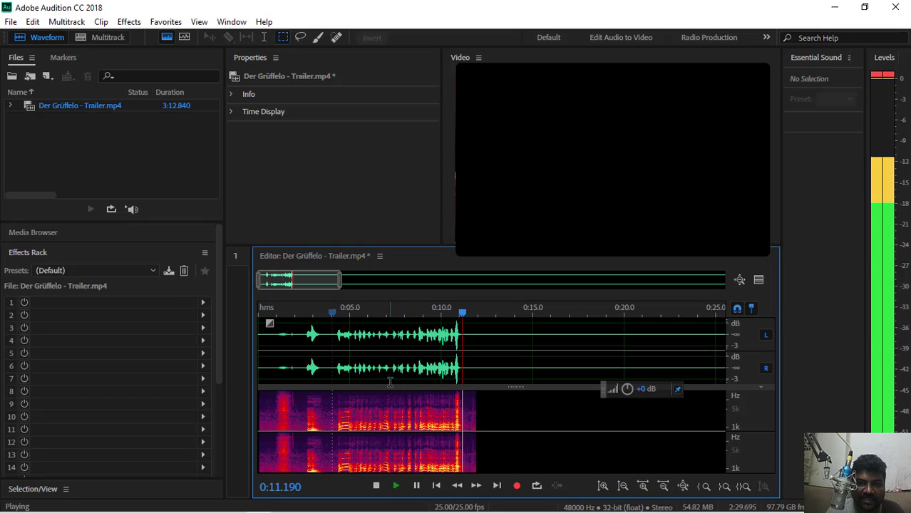
{"action": "key", "text": "space"}
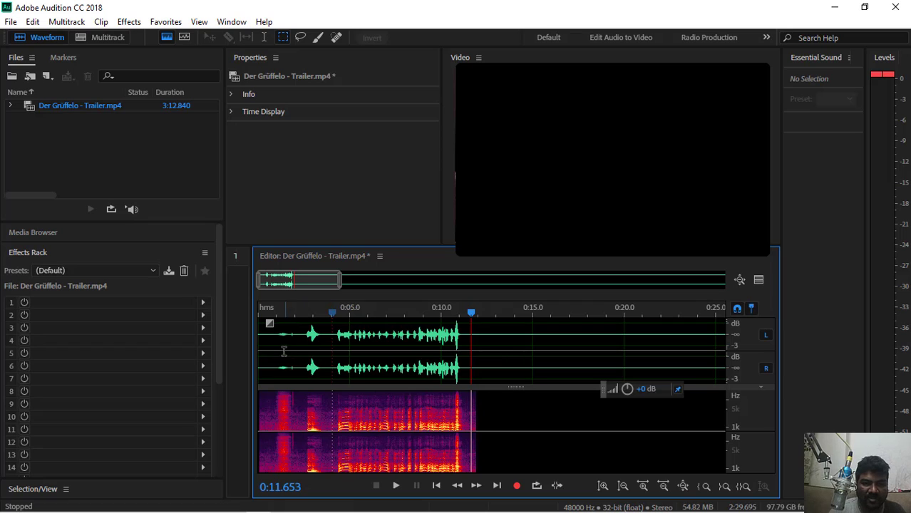
{"action": "left_click", "coordinate": [278, 349]}
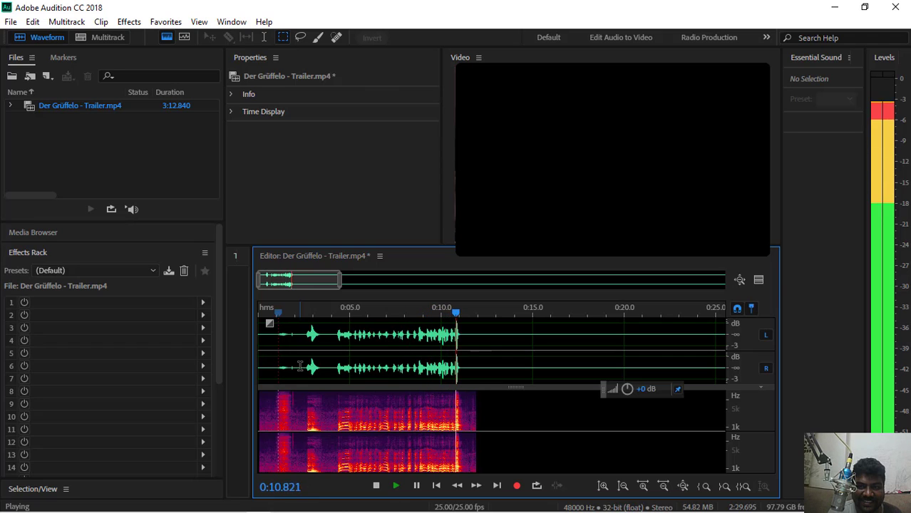
{"action": "key", "text": "space"}
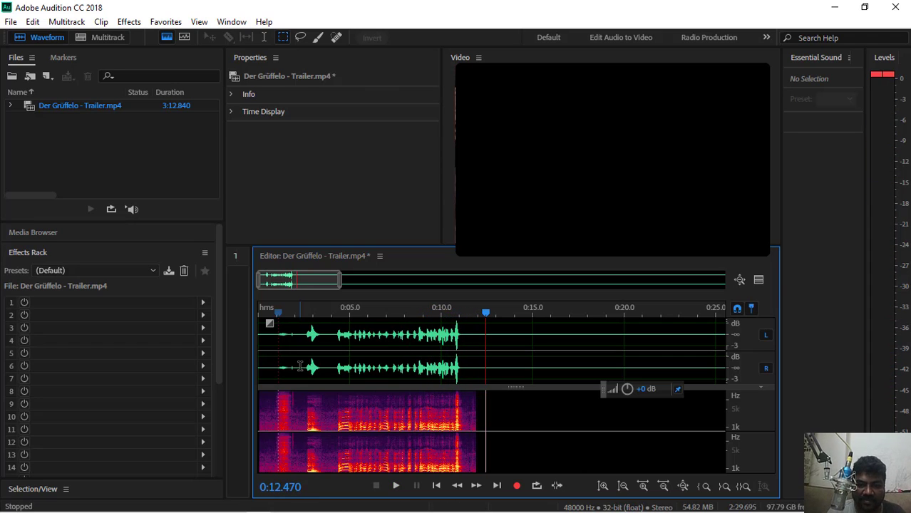
Place the playhead at about 0:11.3, just after the third take, and show roughly the first 40 seconds of the recording
{"action": "left_click_drag", "start_coordinate": [487, 316], "coordinate": [466, 316]}
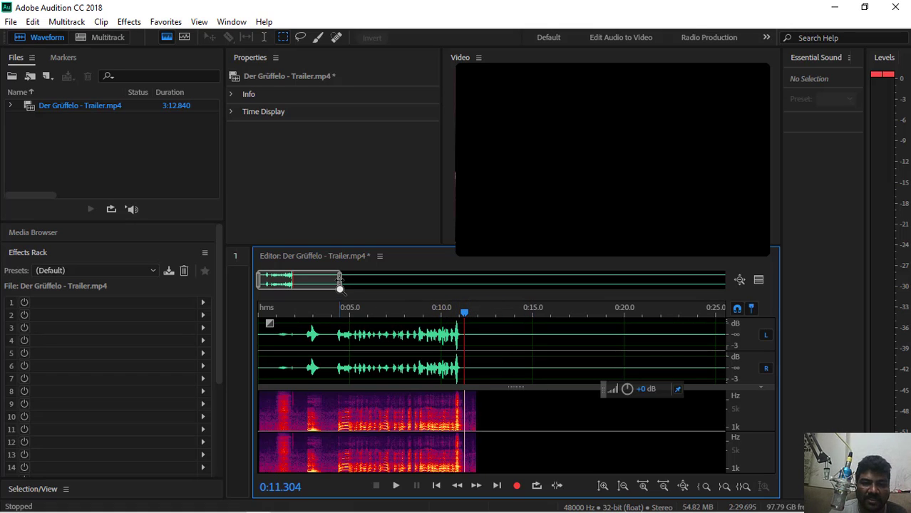
{"action": "left_click_drag", "start_coordinate": [340, 285], "coordinate": [736, 297]}
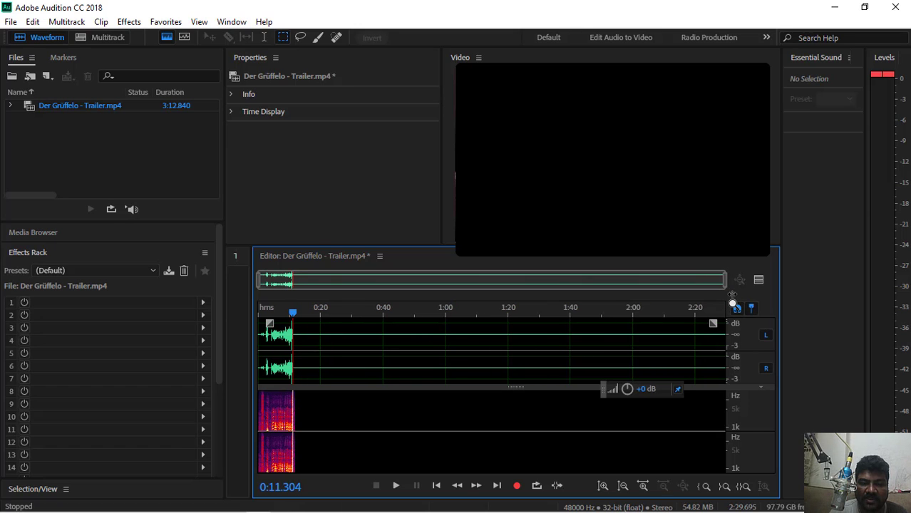
{"action": "left_click_drag", "start_coordinate": [733, 304], "coordinate": [388, 319]}
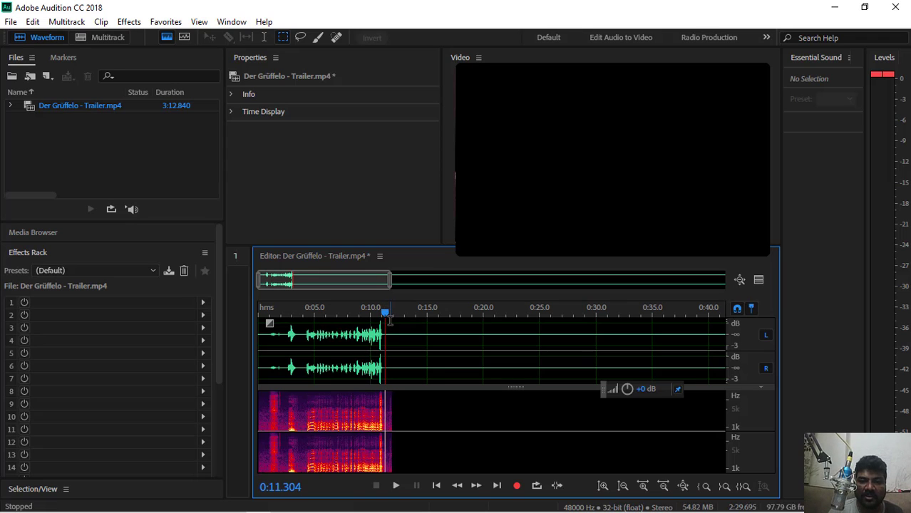
{"action": "left_click_drag", "start_coordinate": [386, 284], "coordinate": [380, 284]}
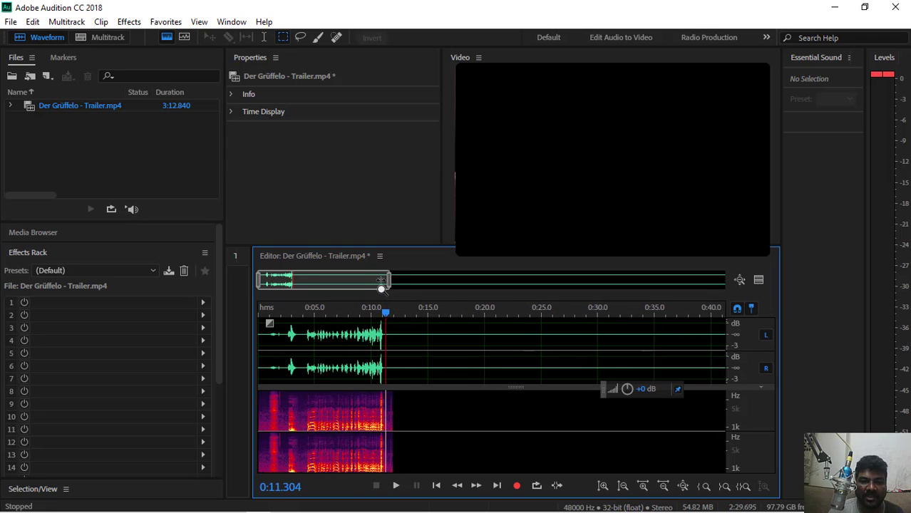